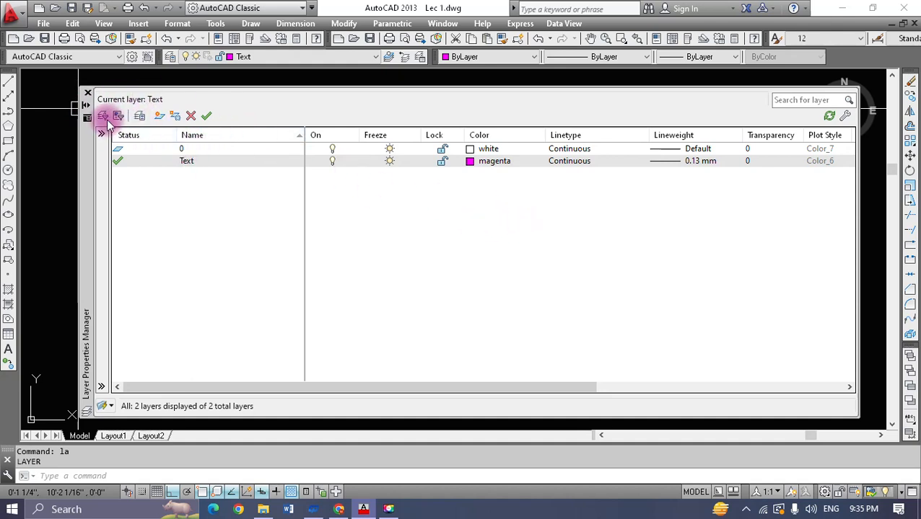
Reopen the layer manager and add a new layer named "wall"
click(86, 93)
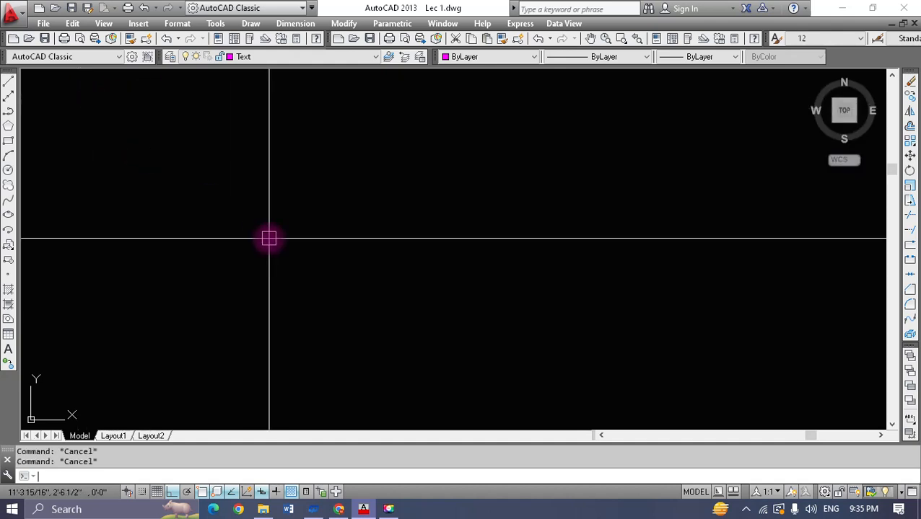
text(layer)
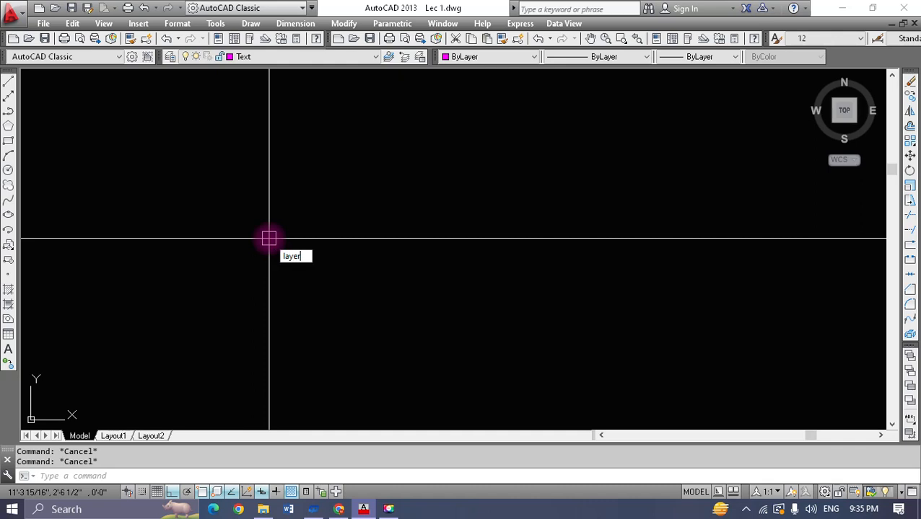
key(Return)
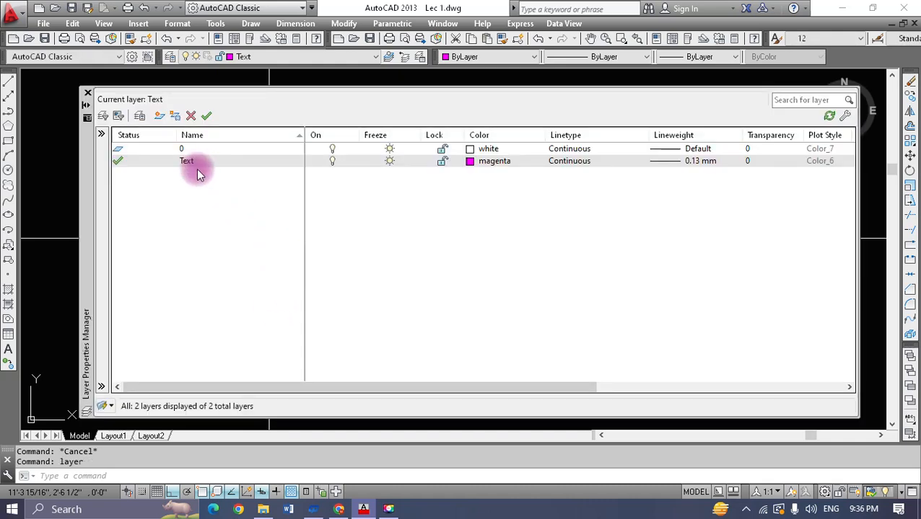
click(160, 118)
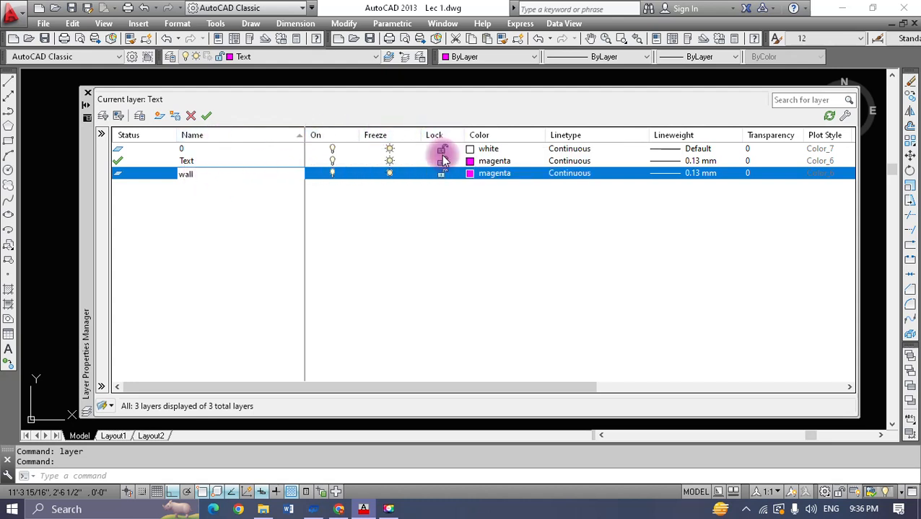
click(331, 174)
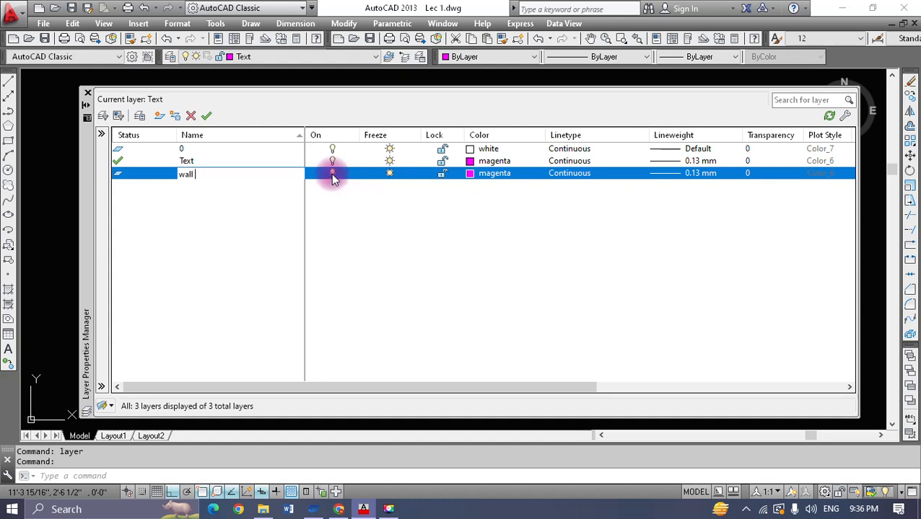
click(390, 174)
Set the color of the wall layer to red
click(469, 174)
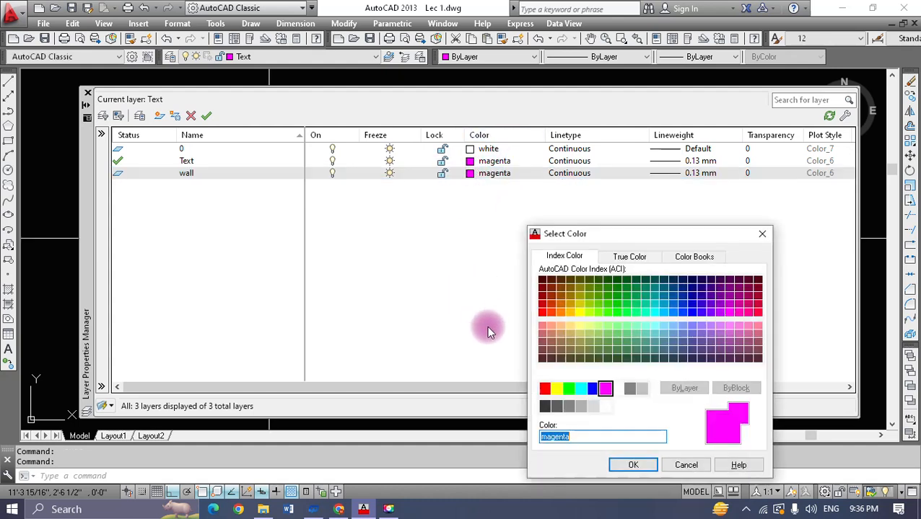
click(546, 392)
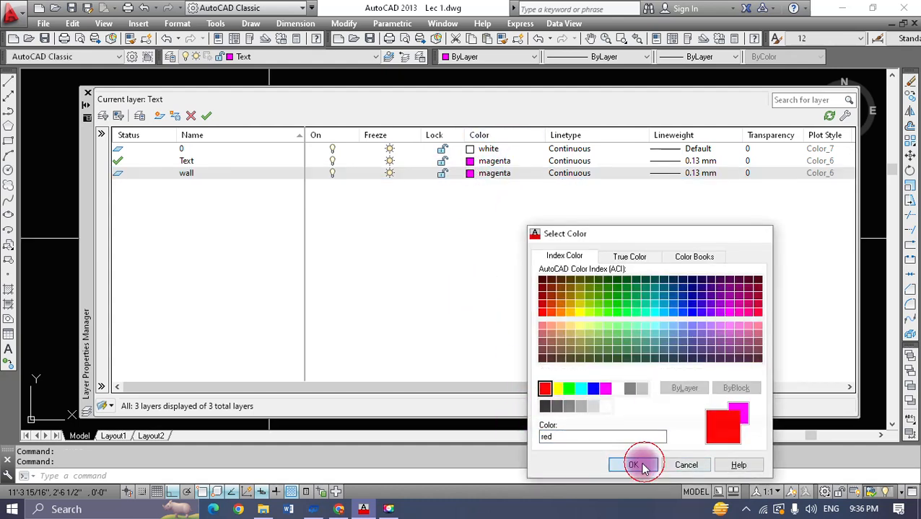
click(635, 465)
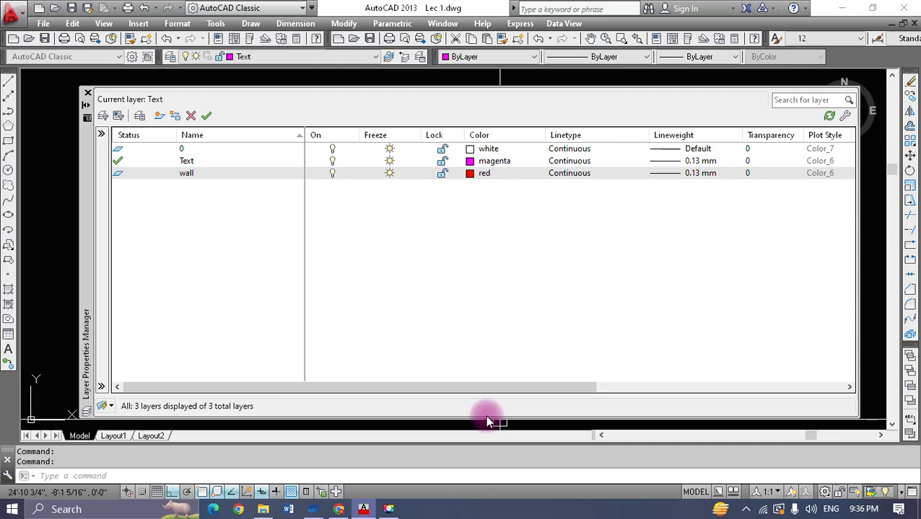
Assign the Continuous linetype and a 0.30 mm lineweight to the wall layer
click(575, 176)
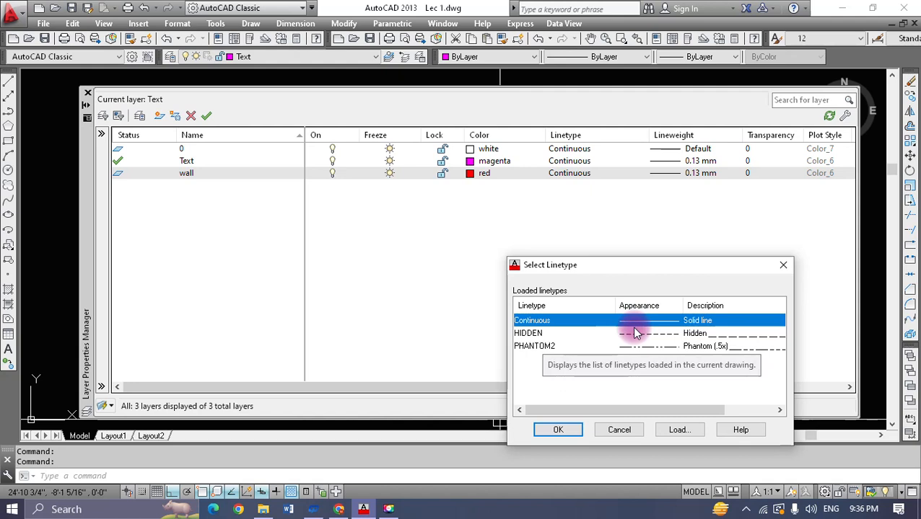
click(558, 430)
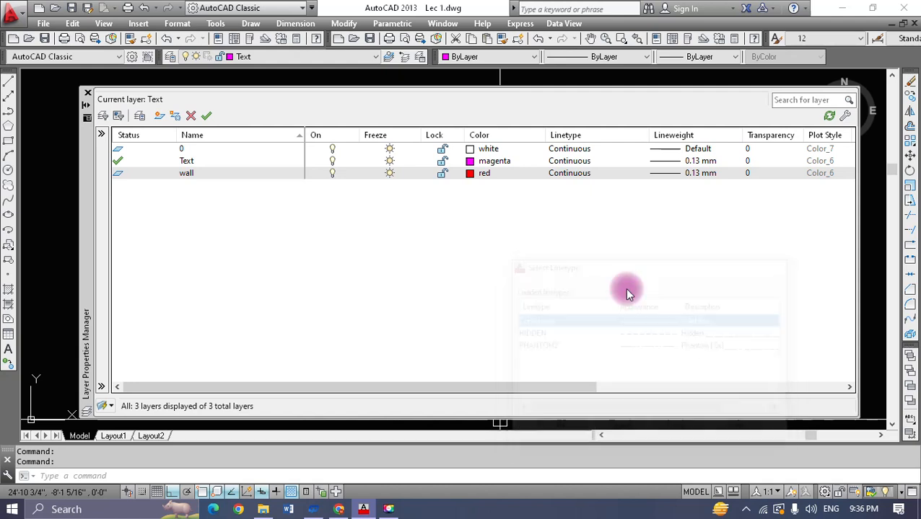
click(666, 176)
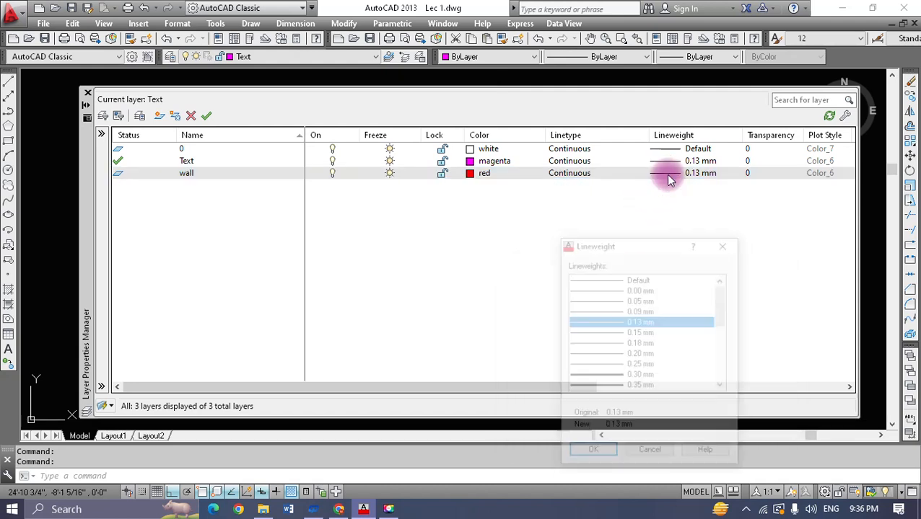
click(636, 376)
click(592, 453)
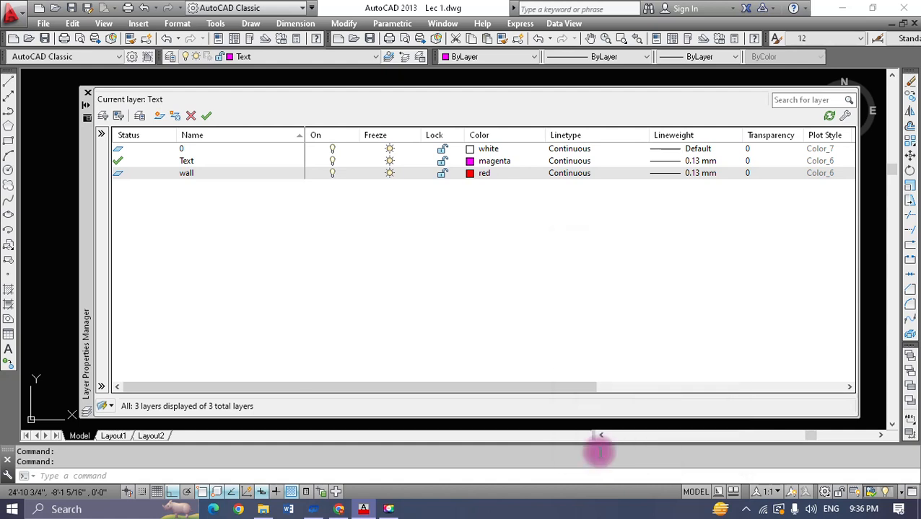
Toggle plotting off and back on for the wall layer
drag(520, 387, 726, 392)
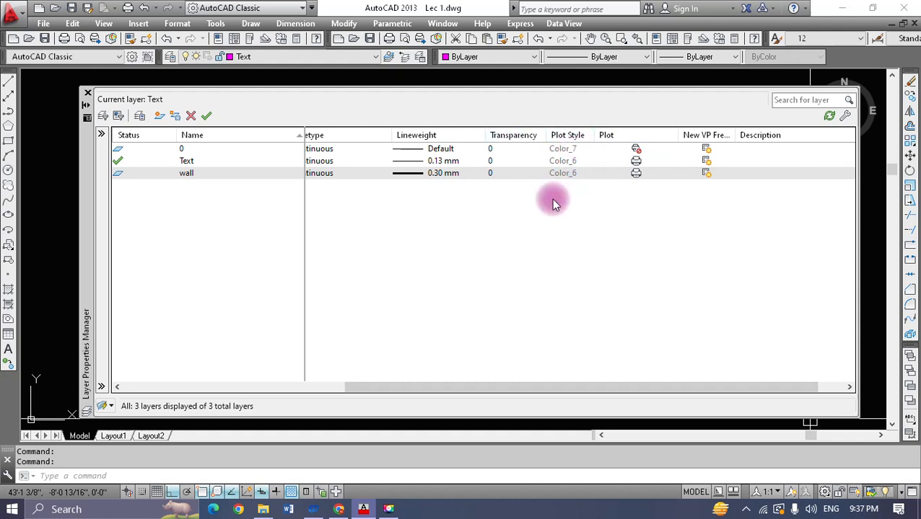
click(636, 173)
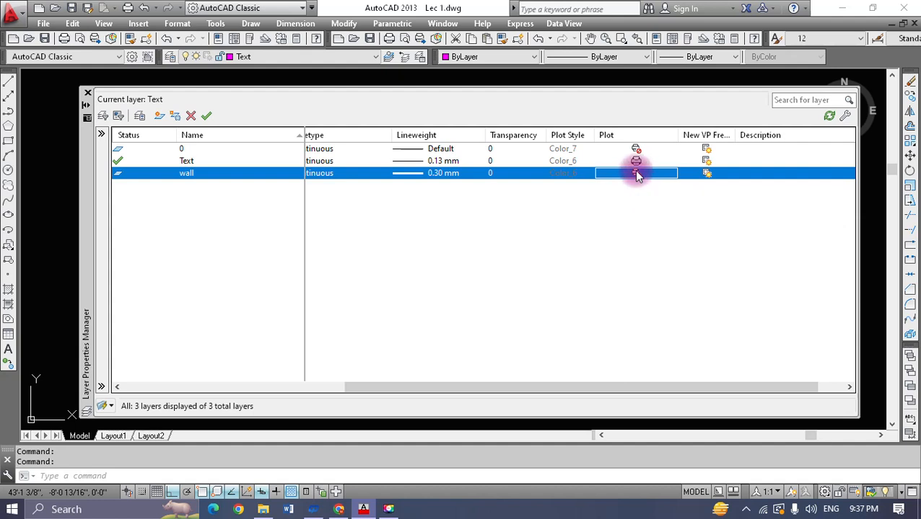
click(637, 174)
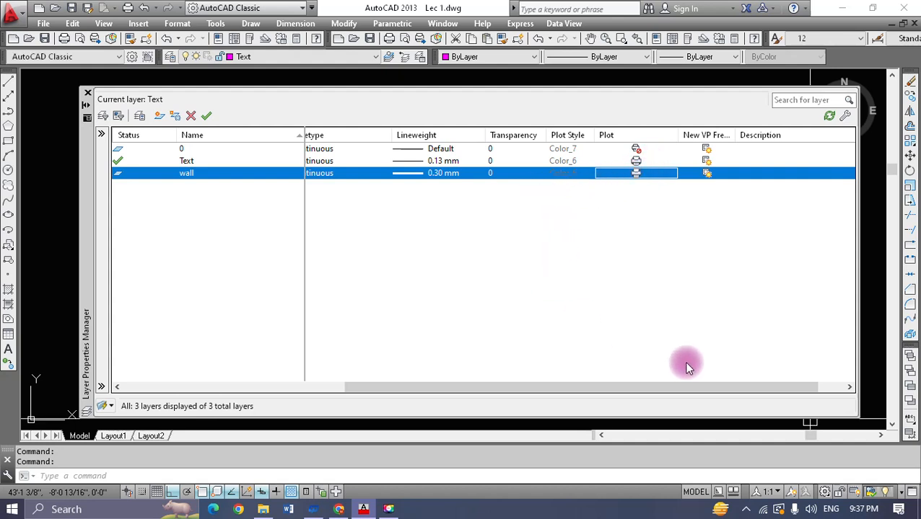
drag(654, 390, 317, 393)
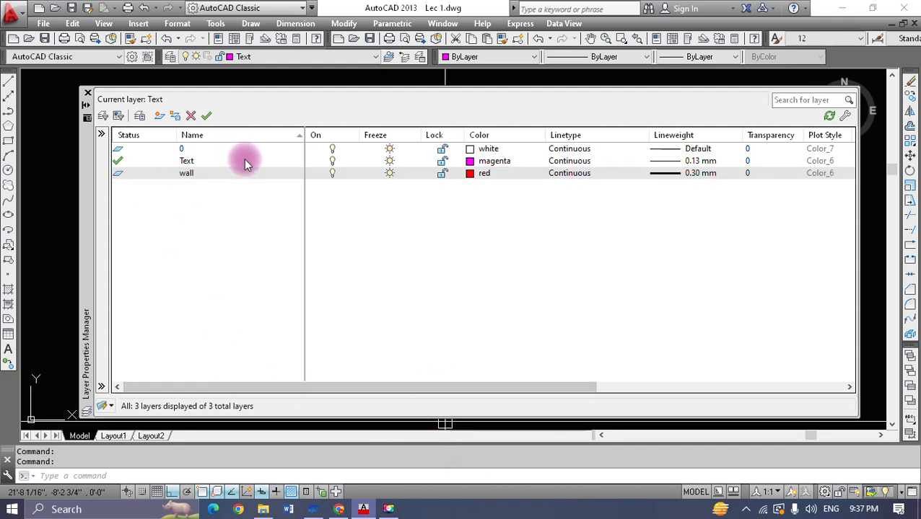
Make the wall layer current and delete the Text layer
click(206, 118)
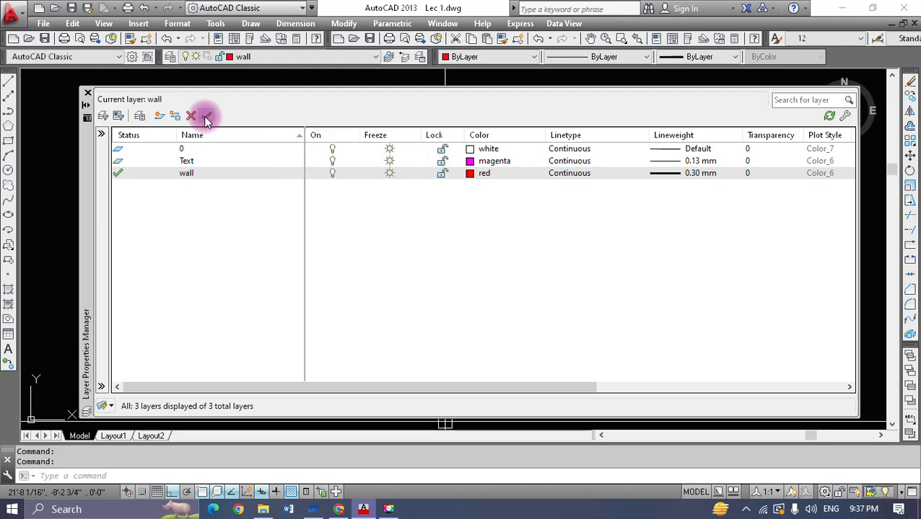
double_click(192, 163)
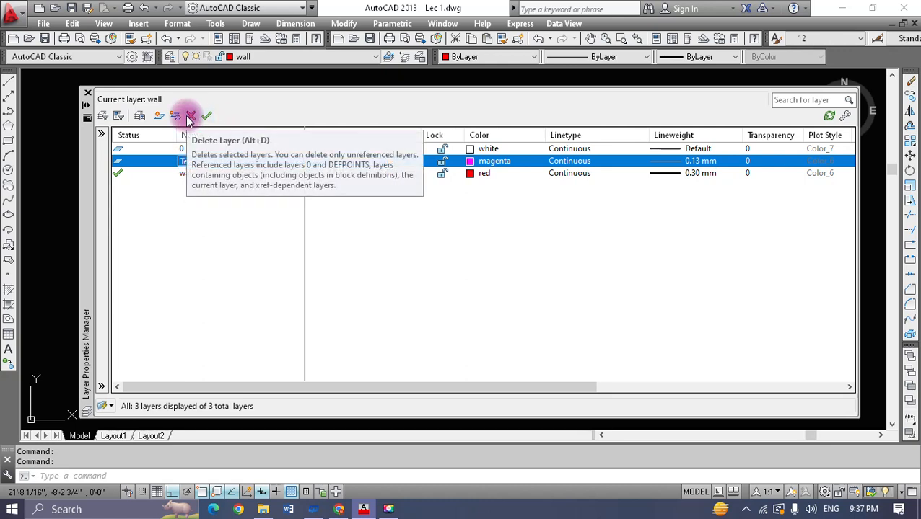
click(190, 117)
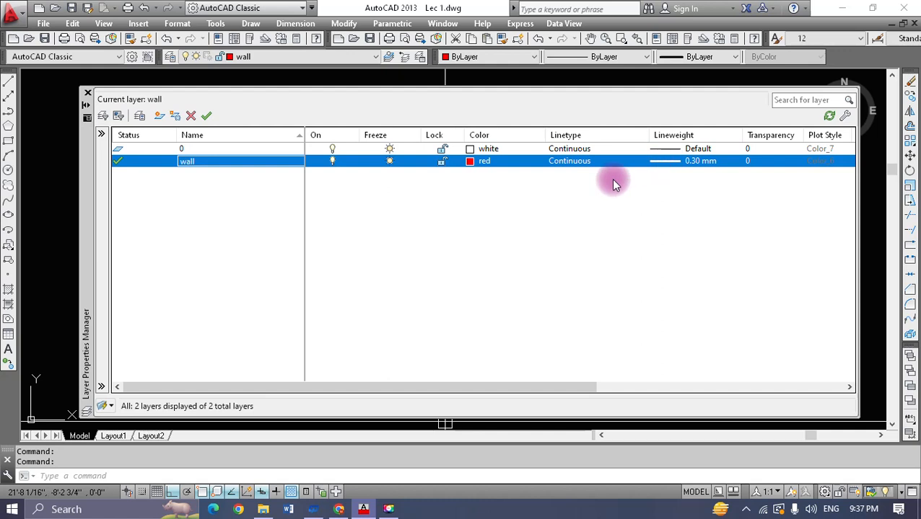
Add a new layer named "Windows" and set its color to blue
click(158, 116)
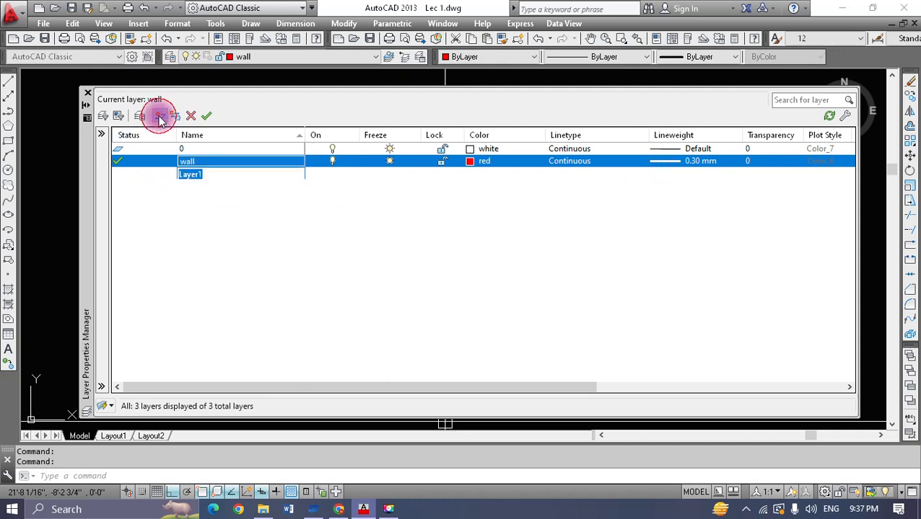
text(Windows)
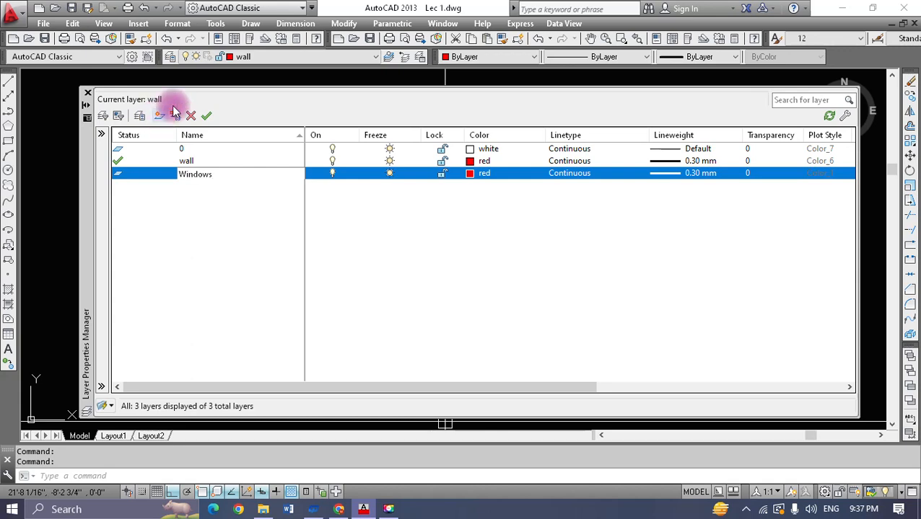
click(470, 173)
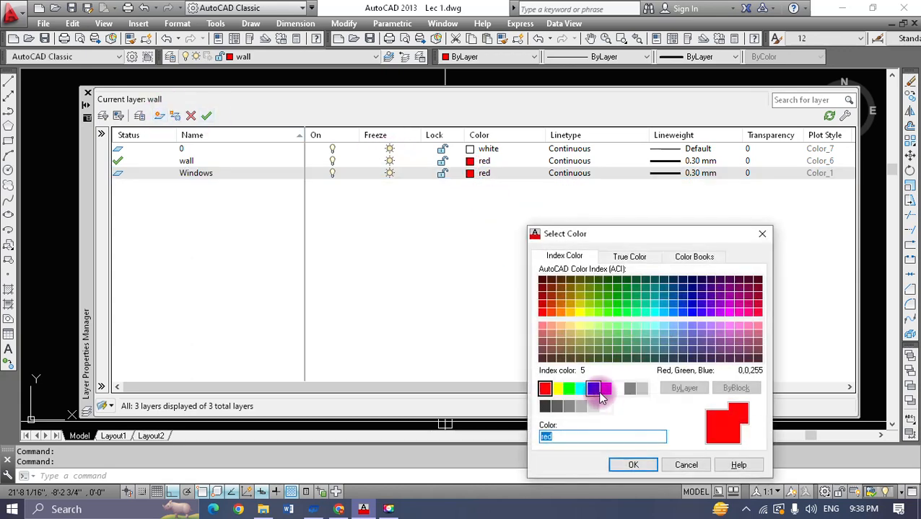
click(632, 463)
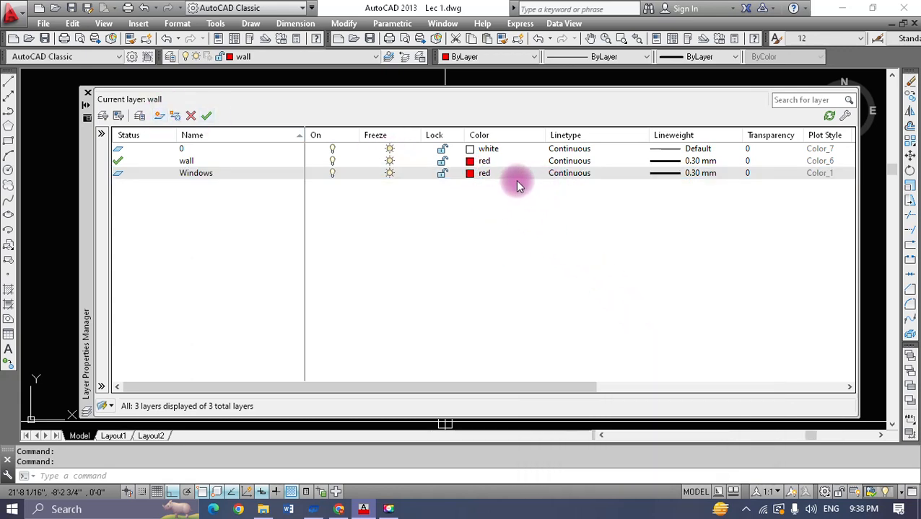
click(469, 174)
click(592, 389)
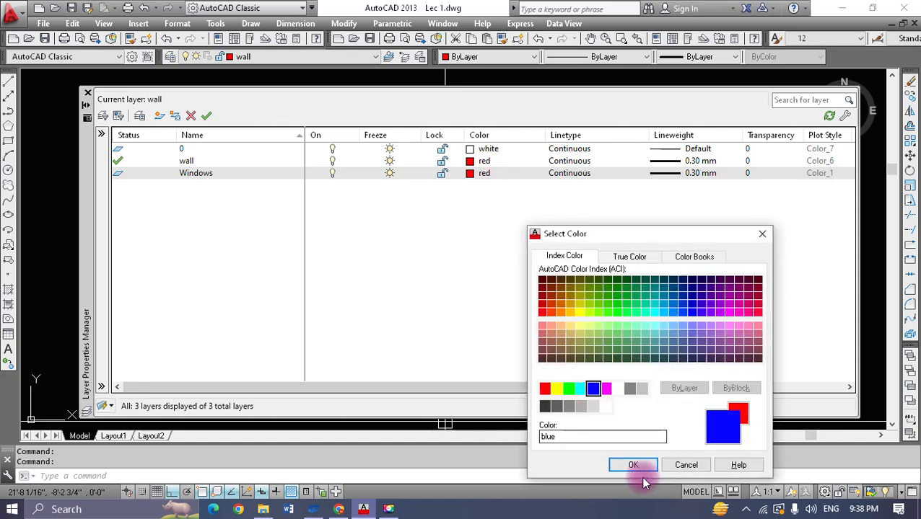
click(629, 462)
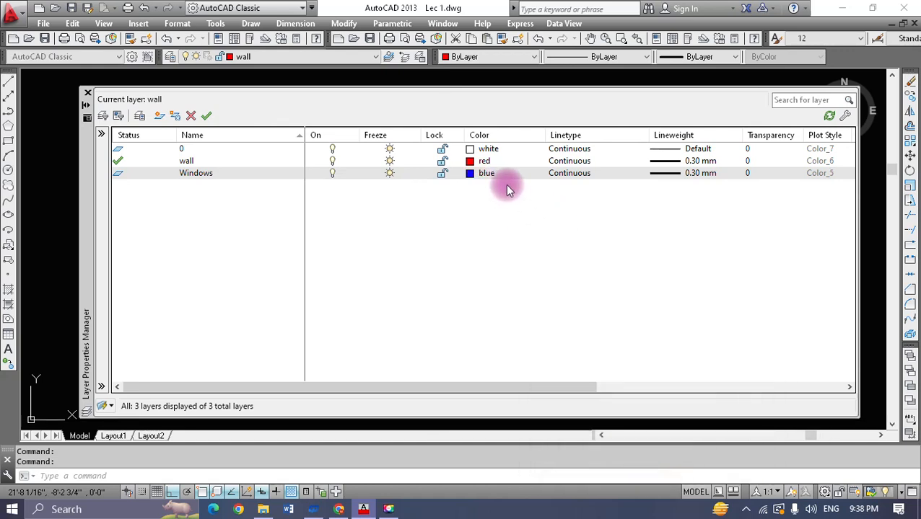
Set the lineweight of the Windows layer to 0.25 mm
click(666, 174)
click(628, 363)
click(594, 454)
click(593, 420)
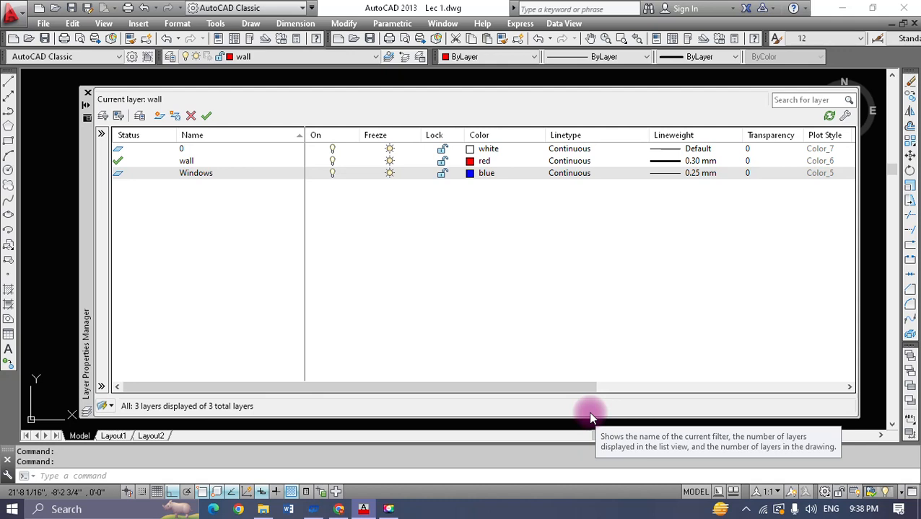
Add a new layer named "Beam" and set its color to index color 31
click(158, 116)
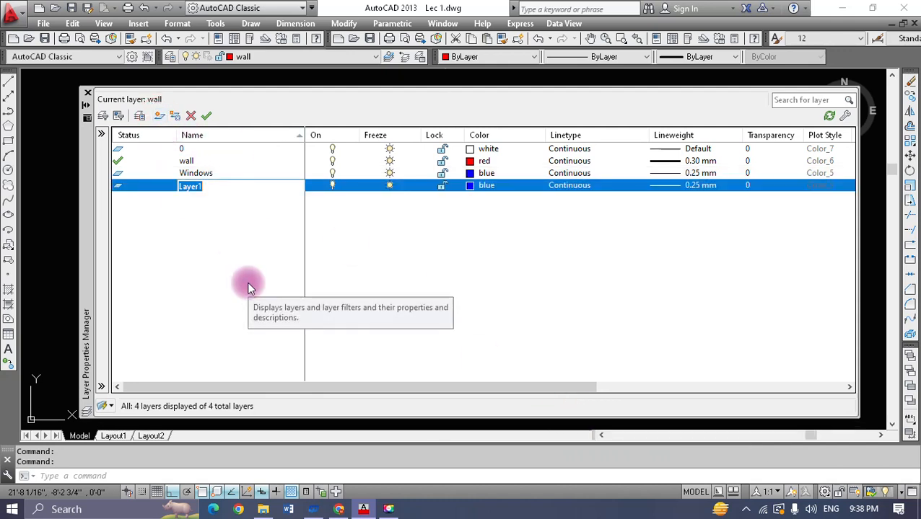
text(Beam)
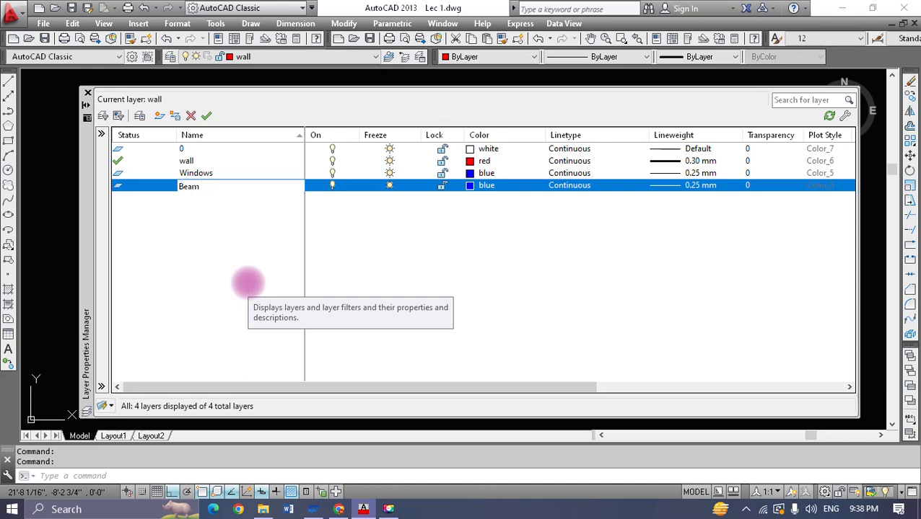
click(431, 214)
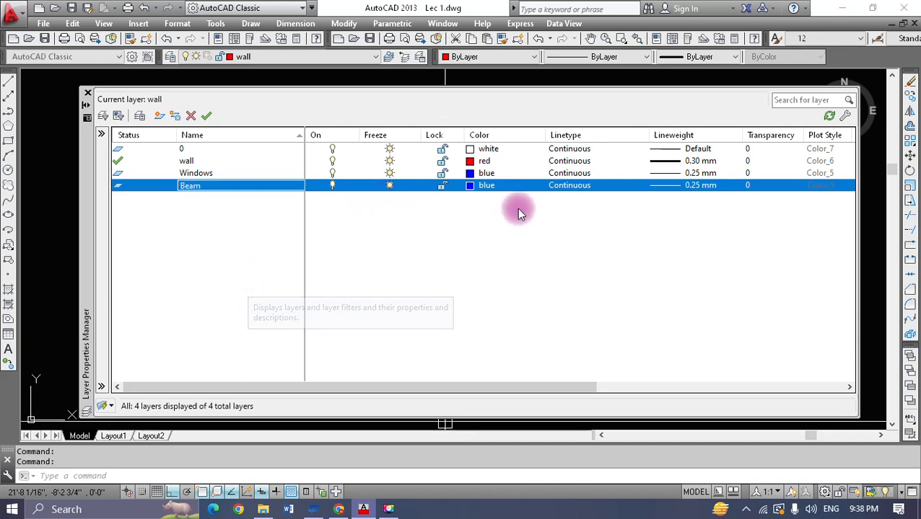
click(471, 187)
click(561, 325)
click(632, 465)
Reload the HIDDEN linetype from acad.lin and assign it to the Beam layer
click(576, 186)
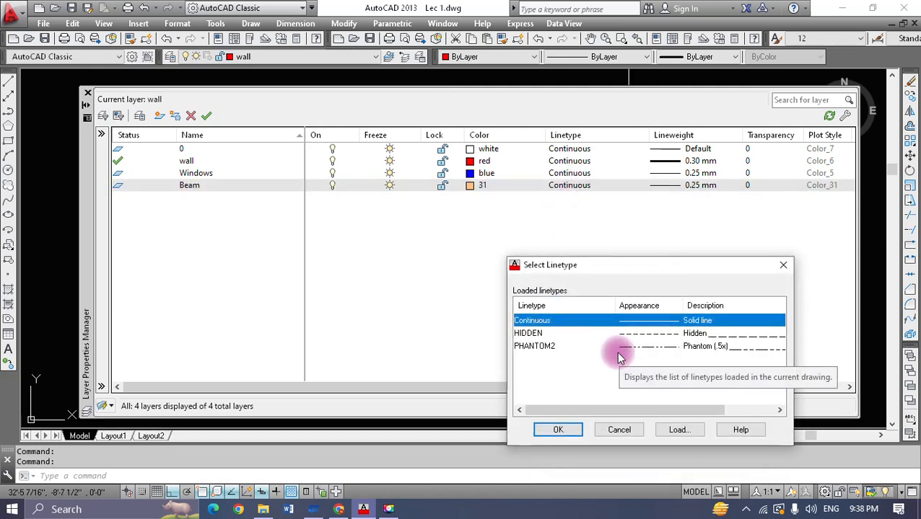
click(679, 430)
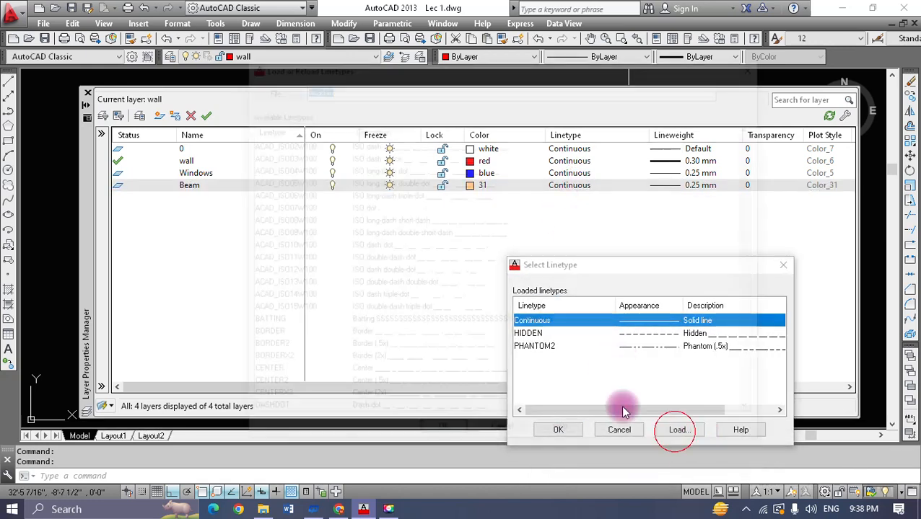
scroll(398, 345, down, 6)
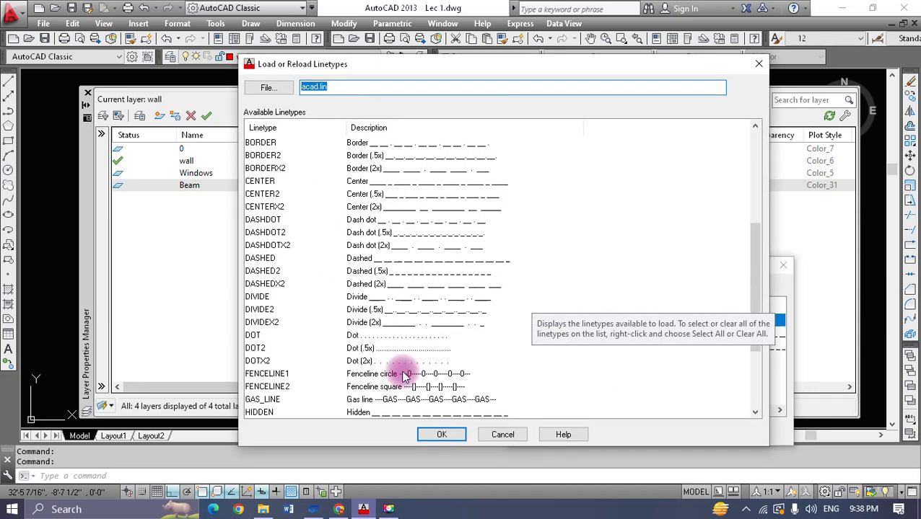
scroll(339, 282, down, 2)
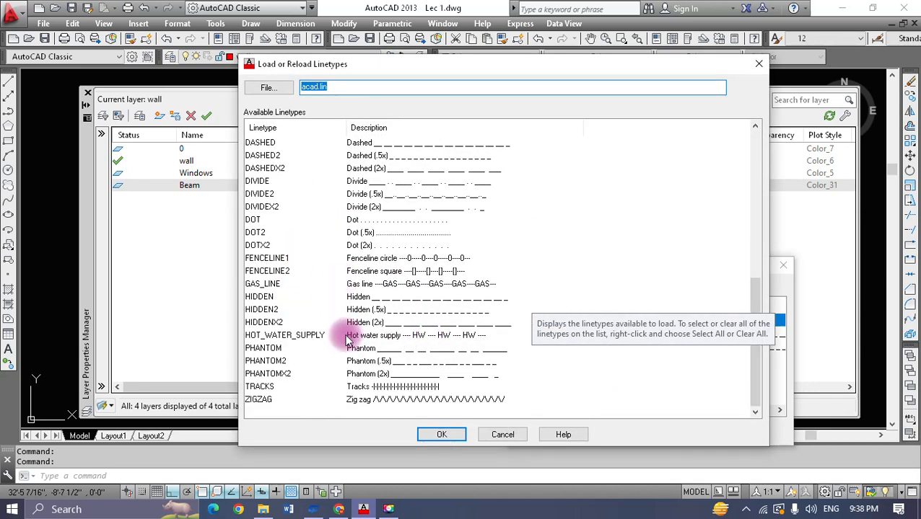
click(307, 297)
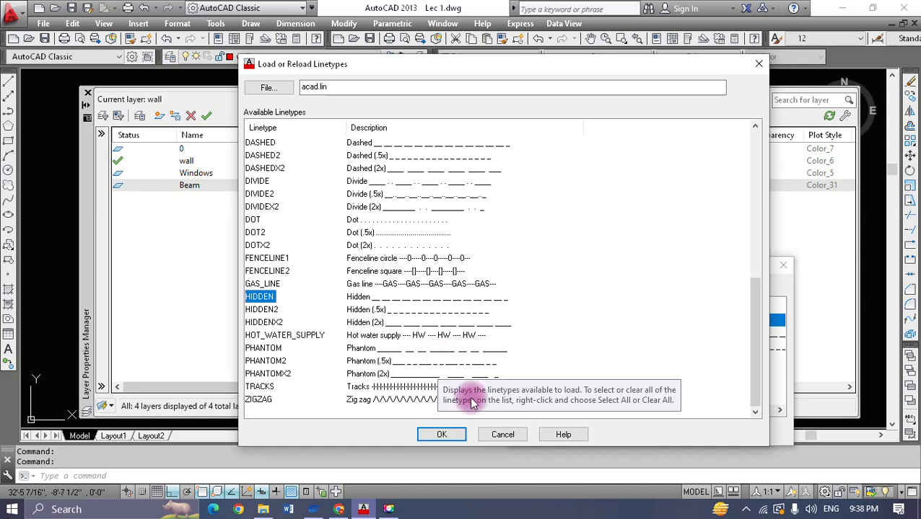
click(443, 435)
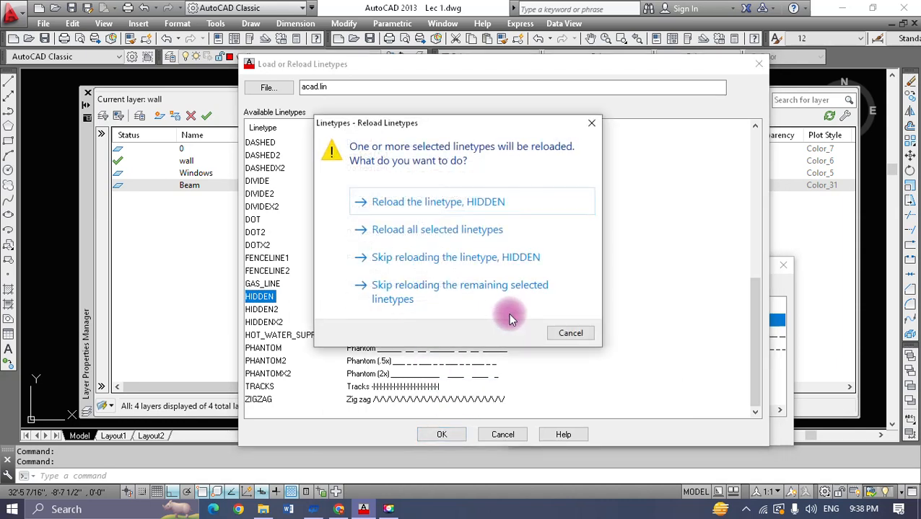
click(451, 215)
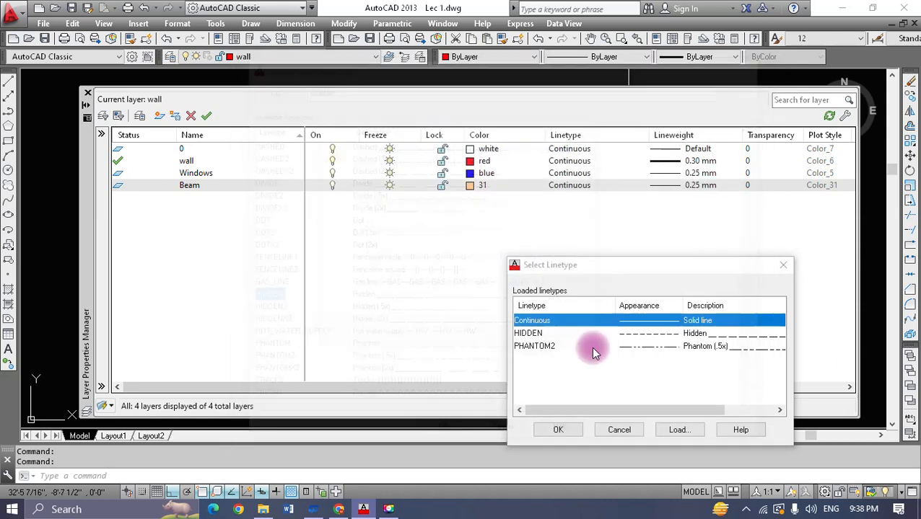
click(651, 336)
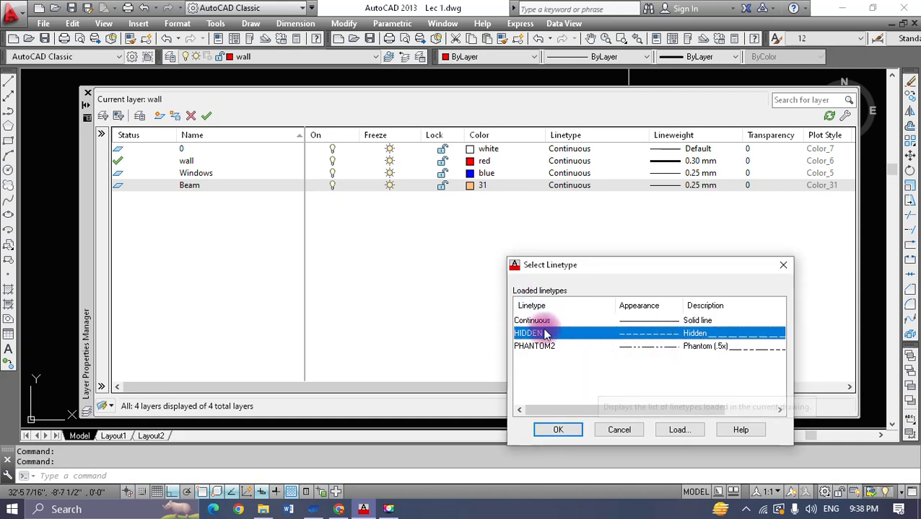
click(570, 429)
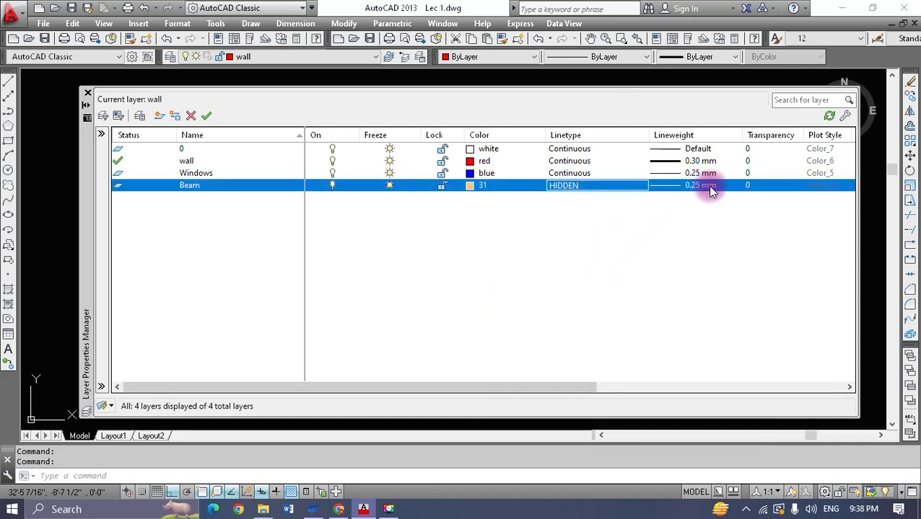
Set the Beam layer's lineweight to 0.13 mm and close the layer manager
click(660, 185)
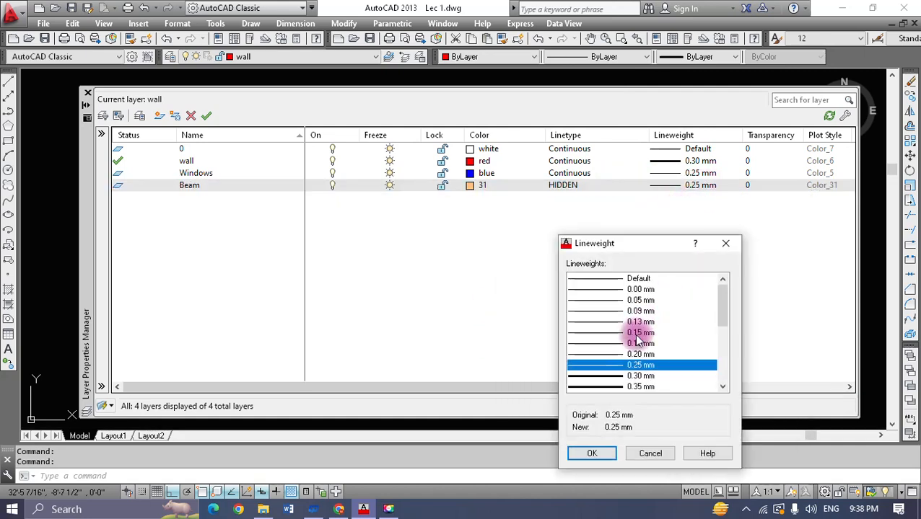
click(635, 322)
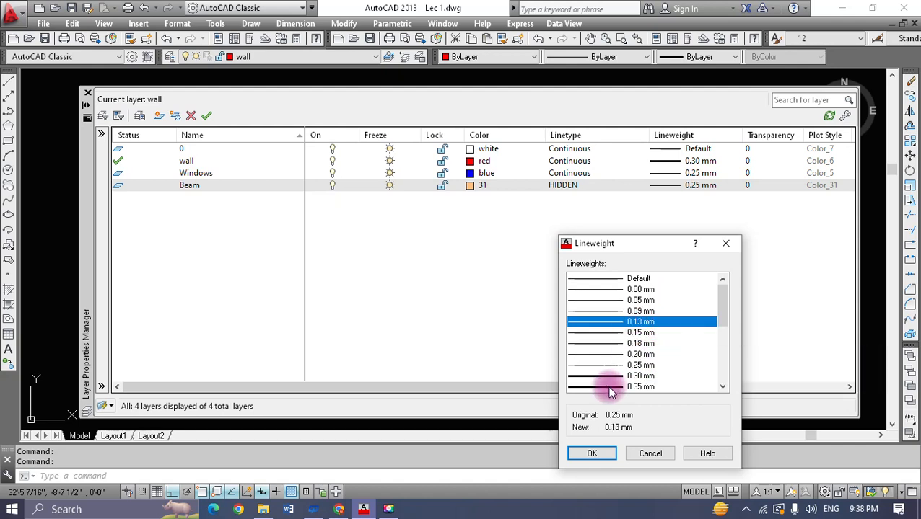
click(591, 454)
drag(489, 387, 257, 388)
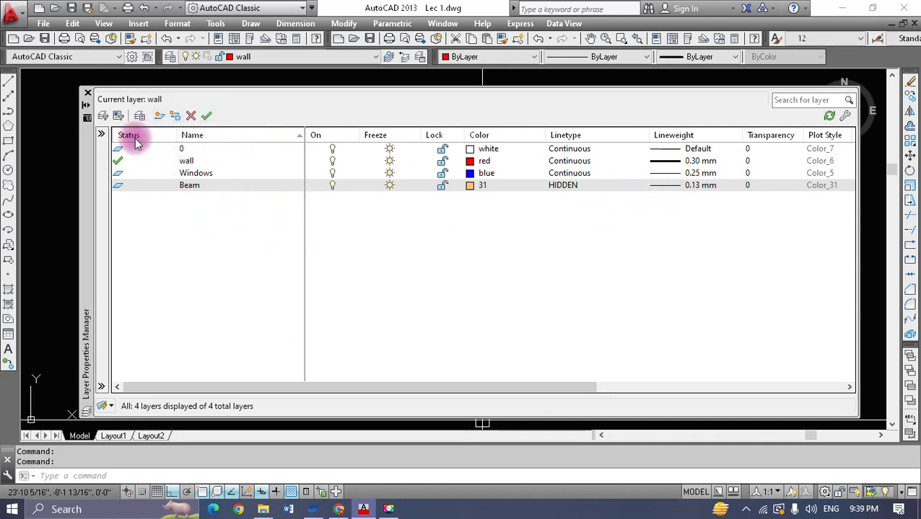
click(87, 93)
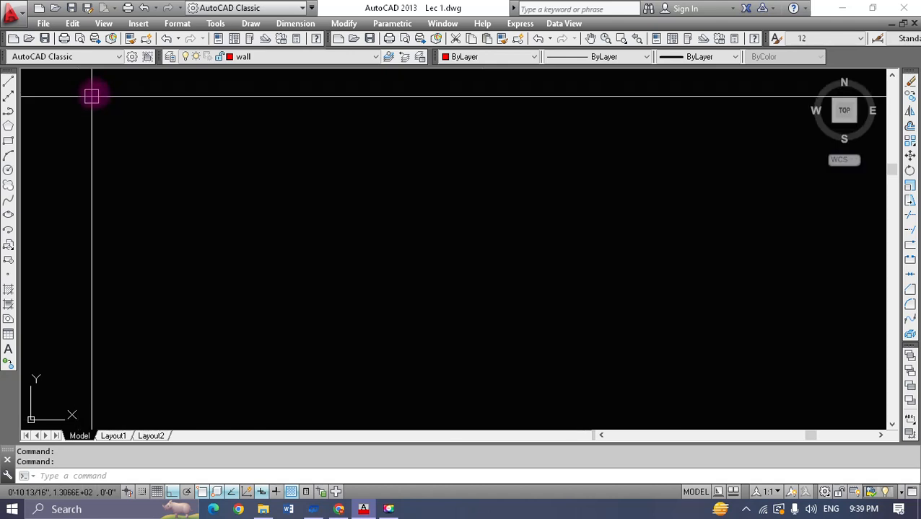
Undock and close the Layers and Properties toolbars
drag(676, 55, 162, 61)
mouse_move(170, 103)
mouse_down()
mouse_move(312, 89)
mouse_move(302, 94)
mouse_move(439, 60)
mouse_move(386, 128)
mouse_move(581, 118)
mouse_up()
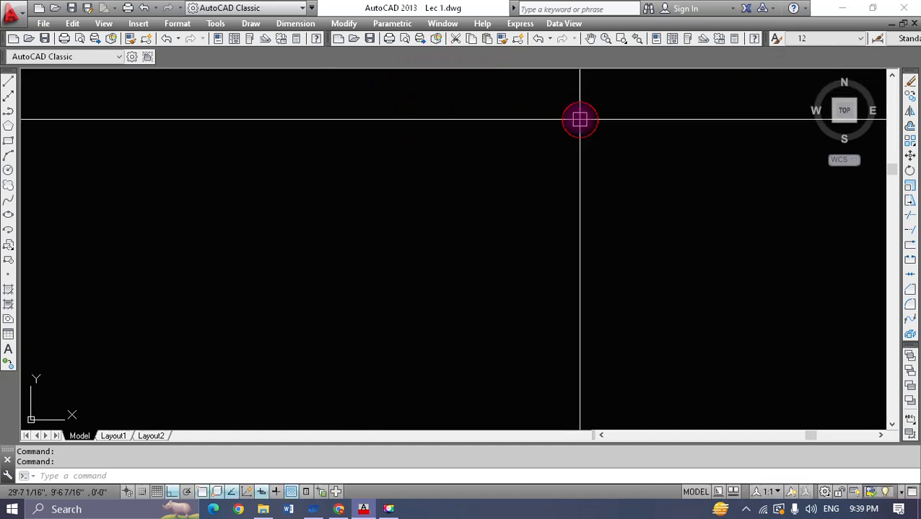
Display the Layers toolbar and dock it above the drawing area beside the workspace selector
right_click(436, 59)
mouse_move(484, 69)
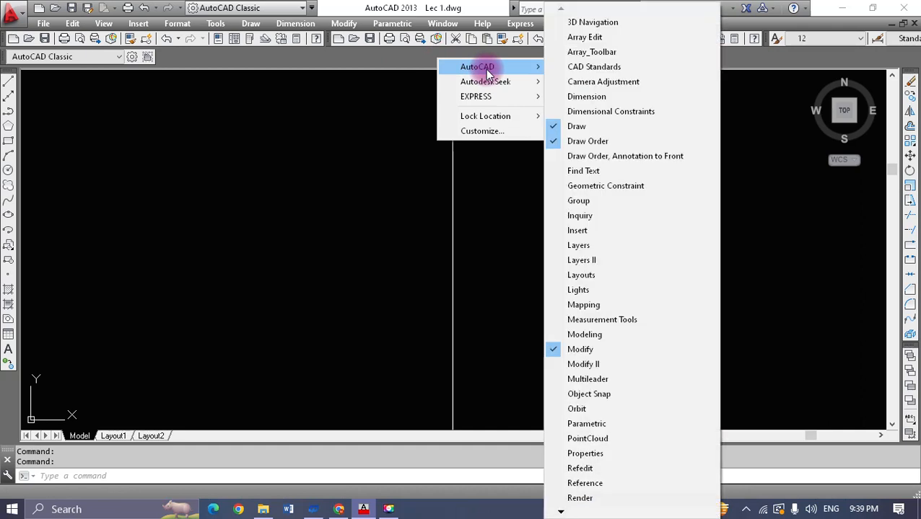
click(588, 245)
drag(36, 98, 431, 40)
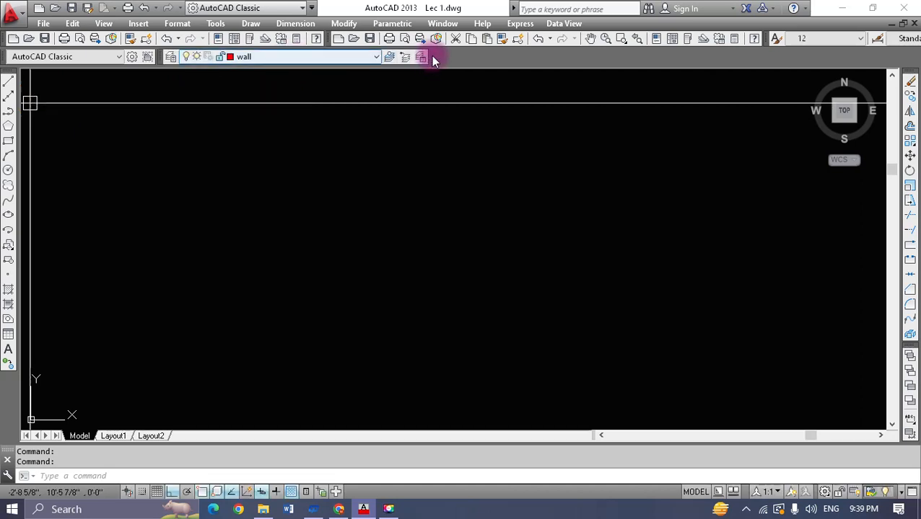
Display the Properties toolbar and dock it beside the Layers toolbar
right_click(483, 56)
mouse_move(562, 67)
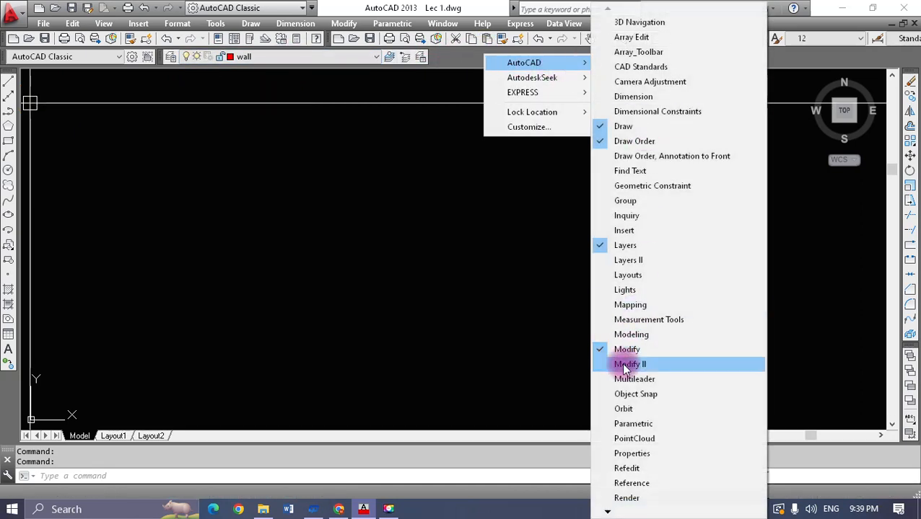
click(652, 455)
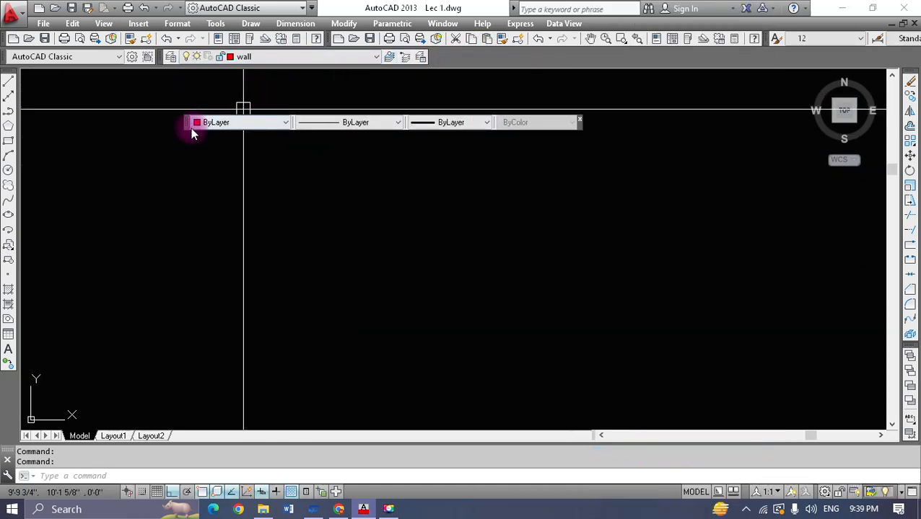
drag(186, 127, 505, 64)
mouse_move(621, 57)
mouse_down()
mouse_move(633, 58)
mouse_move(616, 58)
mouse_up()
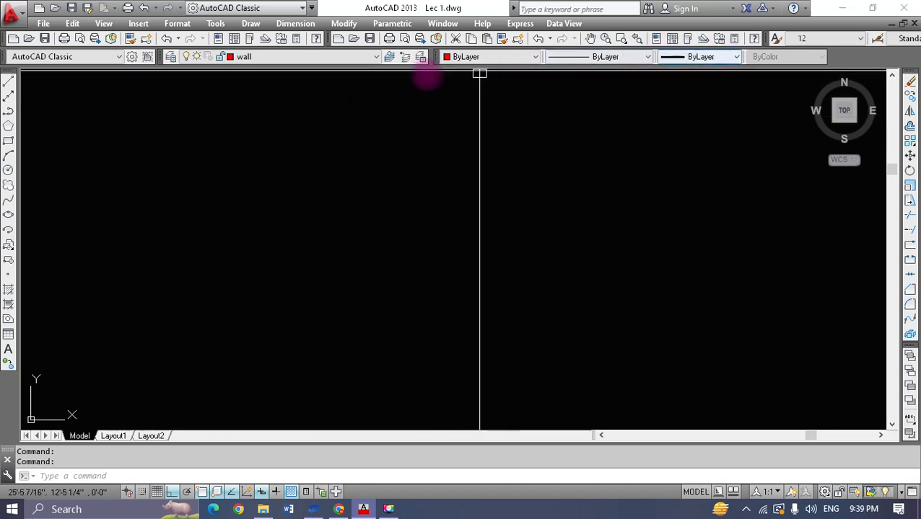
click(281, 58)
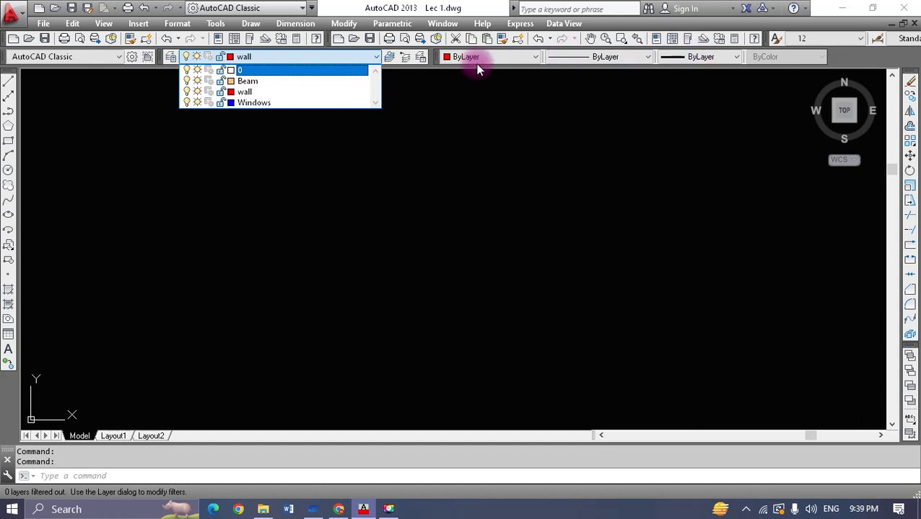
key(Escape)
key(Escape)
key(Escape)
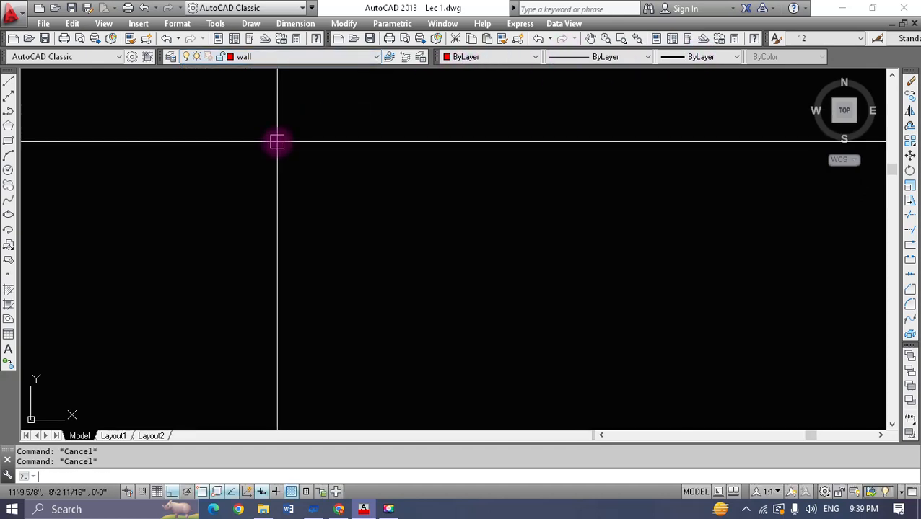
Draw a stepped chain of five connected horizontal and vertical lines on the wall layer
text(l)
key(Return)
click(160, 173)
click(440, 172)
click(441, 247)
click(585, 248)
click(585, 152)
click(670, 151)
key(Escape)
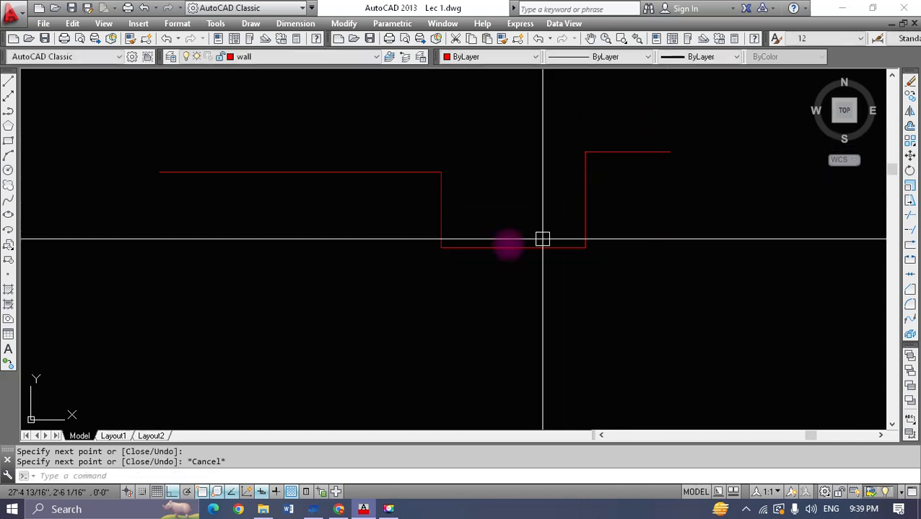
key(Escape)
key(Escape)
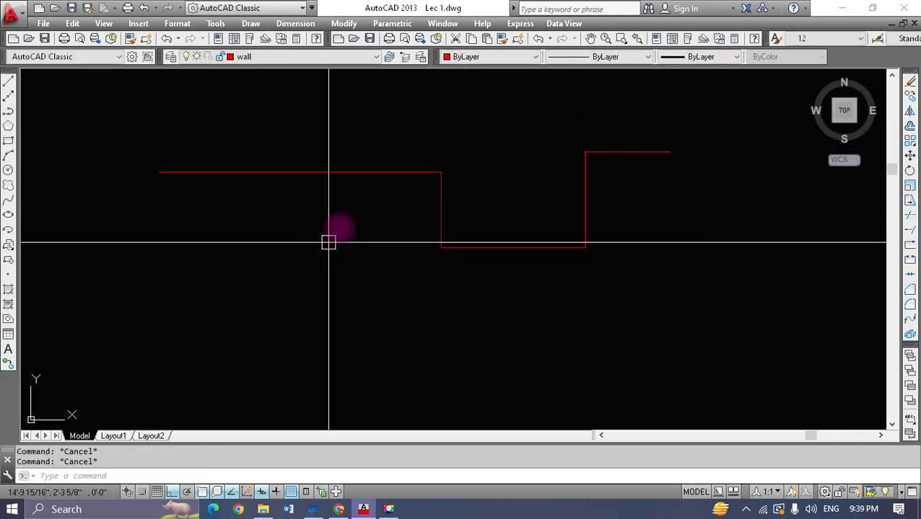
Make the Beam layer current and draw a stepped chain of connected lines crossing the red wall lines
click(332, 59)
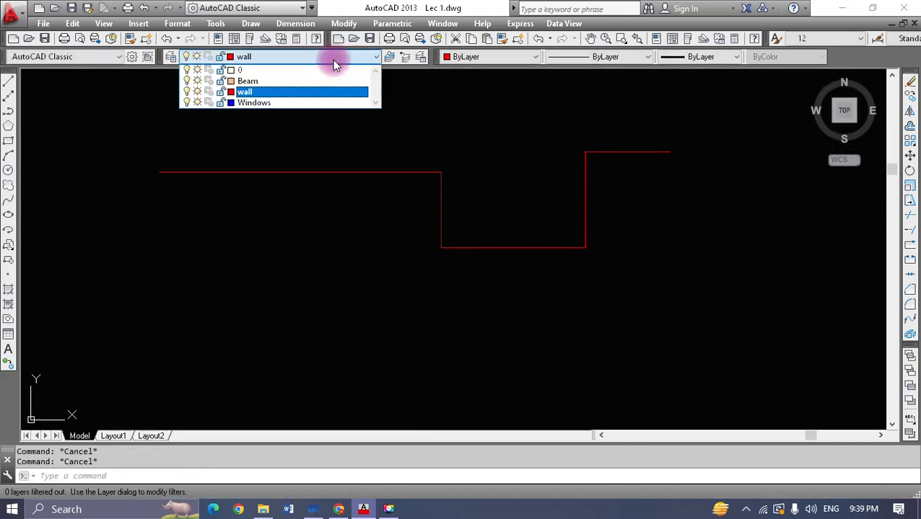
click(285, 80)
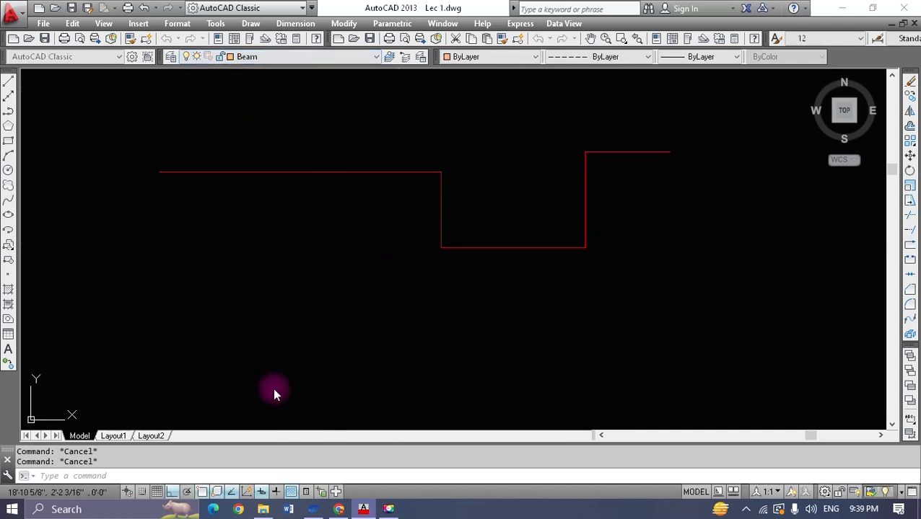
key(l)
key(Return)
click(159, 299)
click(431, 299)
click(431, 145)
click(495, 145)
click(495, 263)
click(594, 263)
click(694, 264)
key(Escape)
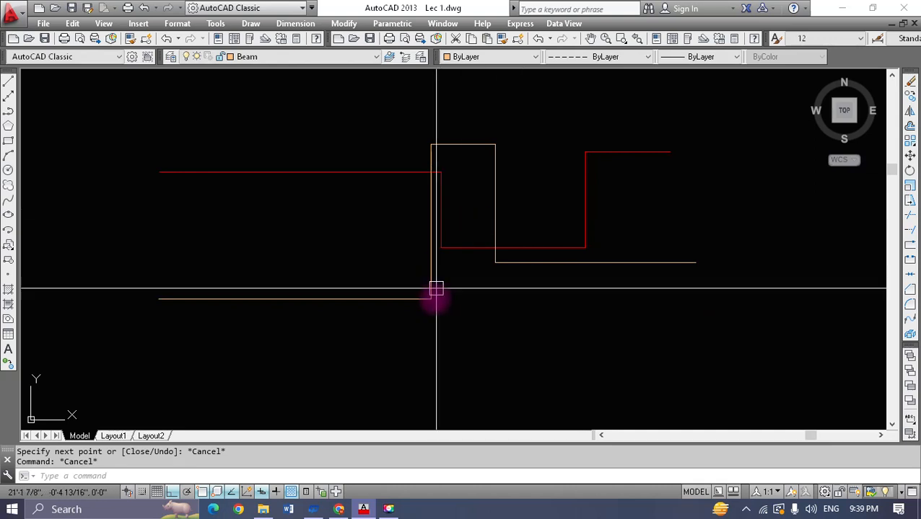
Set the linetype scale of the lower part of the beam chain's first vertical line to 10
click(434, 292)
key(Escape)
click(431, 279)
text(pr)
key(Return)
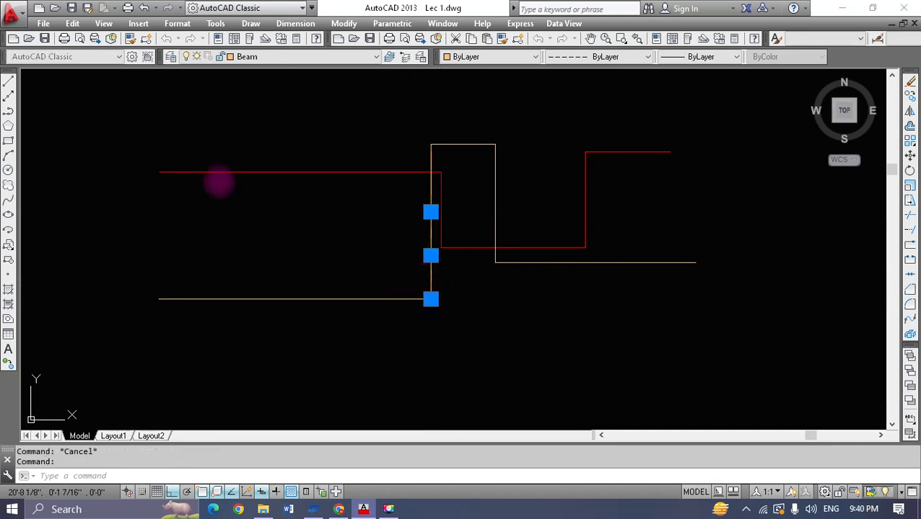
click(146, 119)
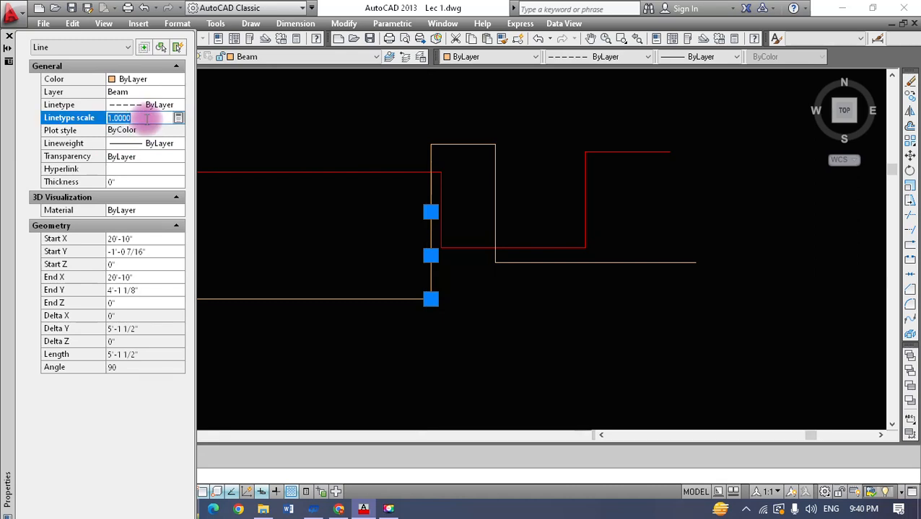
text(10)
key(Return)
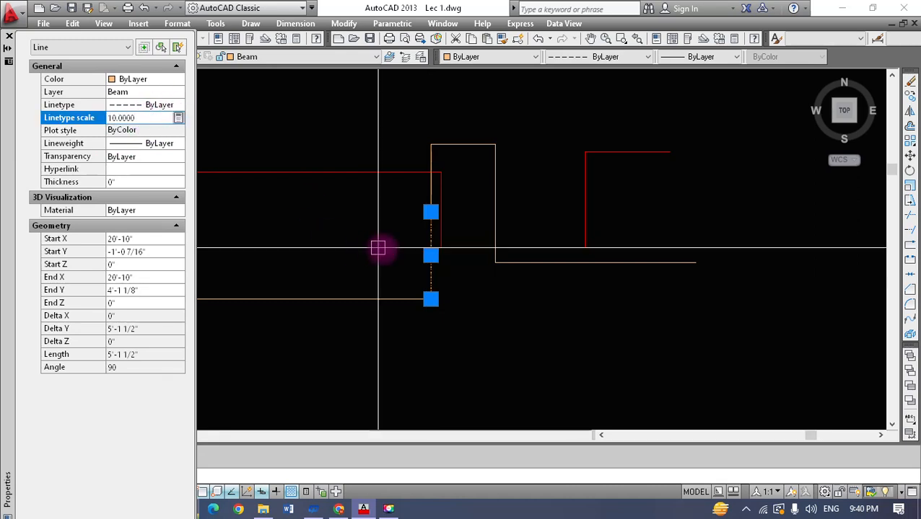
click(9, 36)
key(Escape)
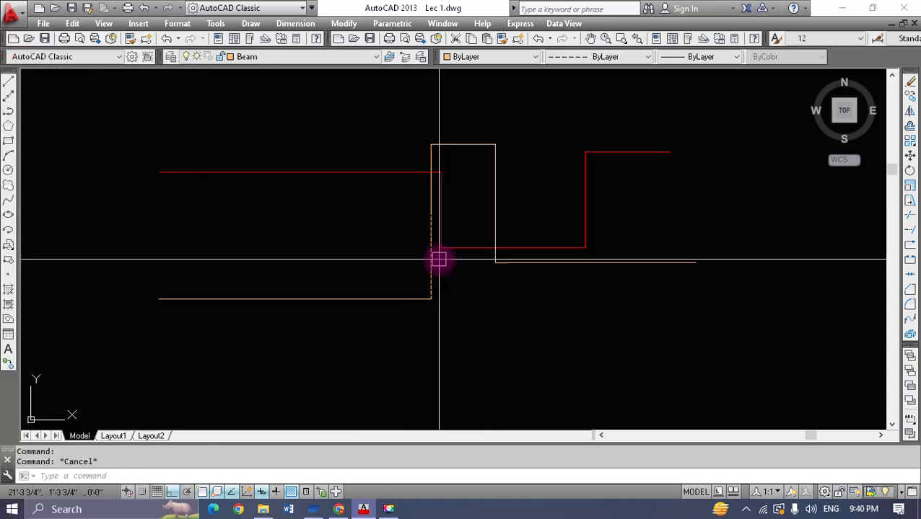
scroll(438, 262, up, 4)
scroll(418, 272, down, 4)
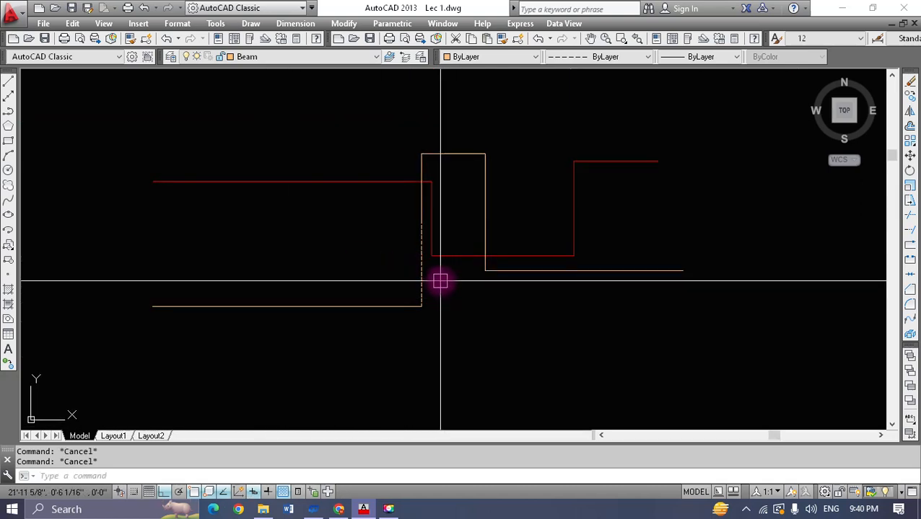
scroll(440, 281, up, 2)
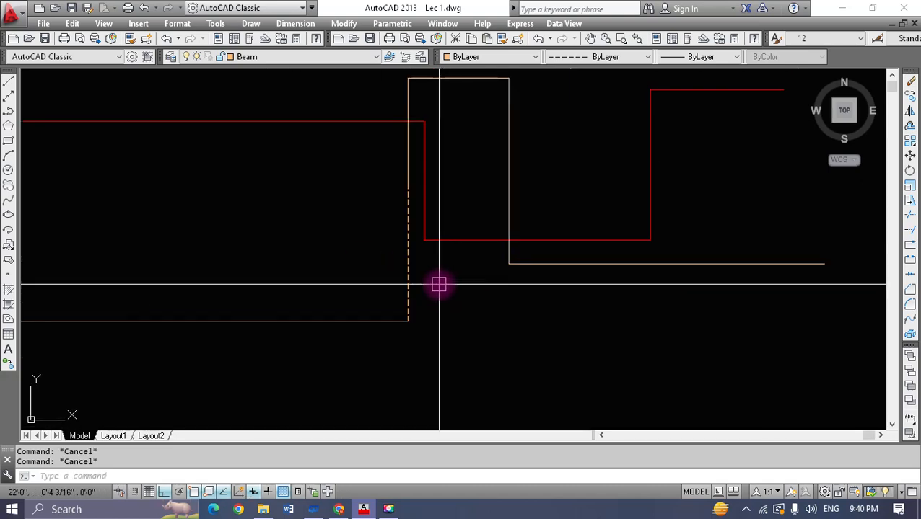
scroll(435, 310, up, 2)
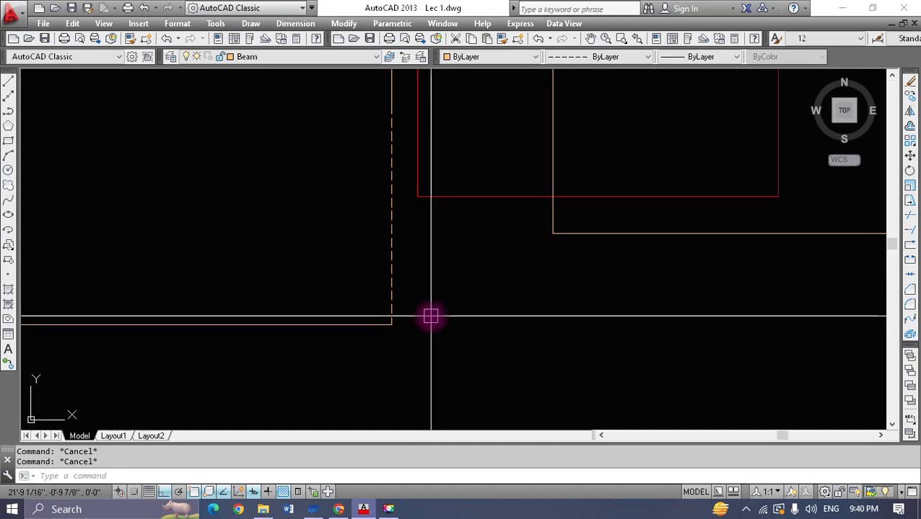
scroll(365, 263, down, 4)
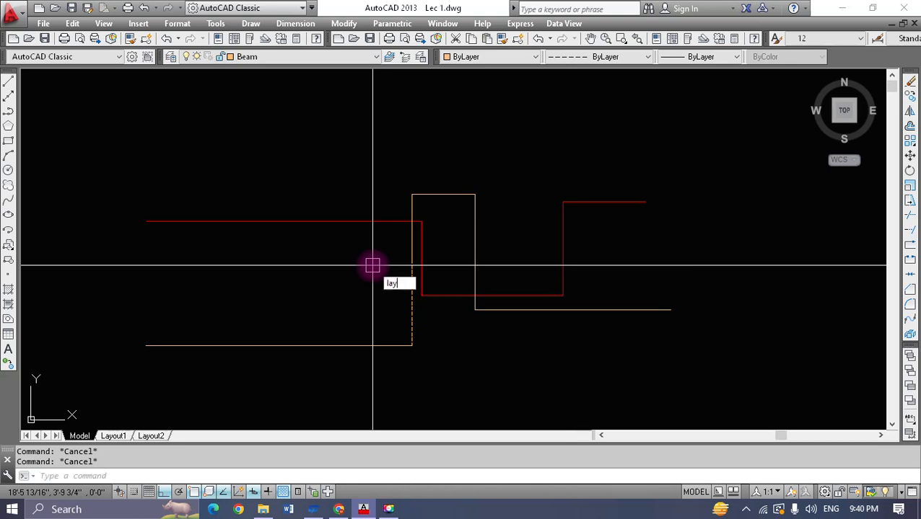
Turn off the wall layer with LAYOFF by picking one of its red lines, and turn all layers back on with LAYON
text(f)
key(Return)
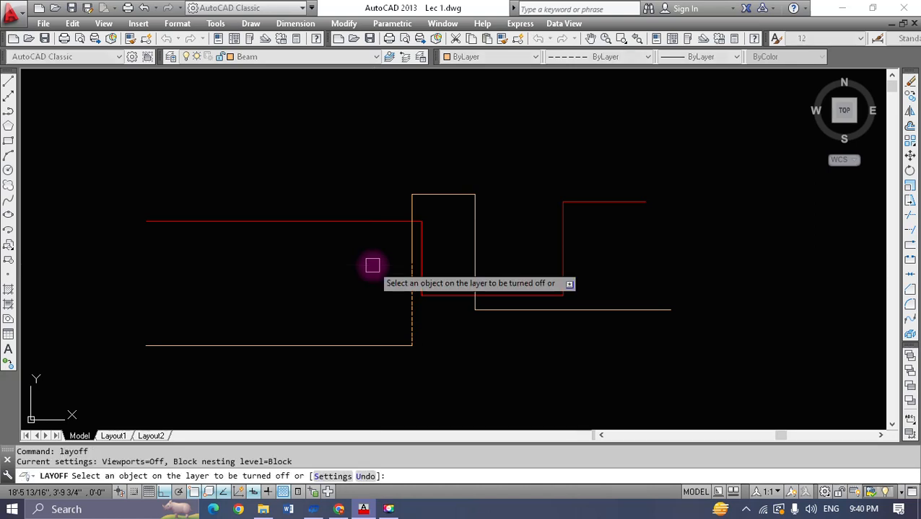
click(370, 222)
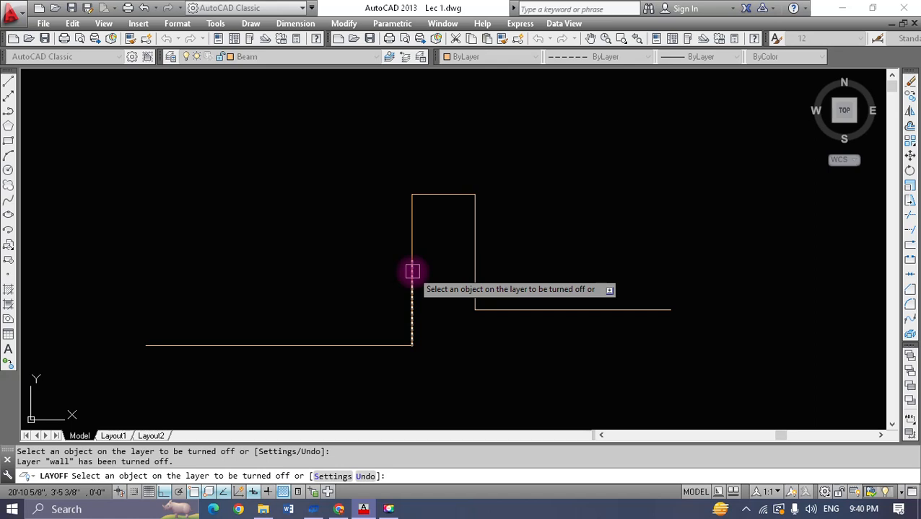
key(Escape)
key(Escape)
text(la)
key(Return)
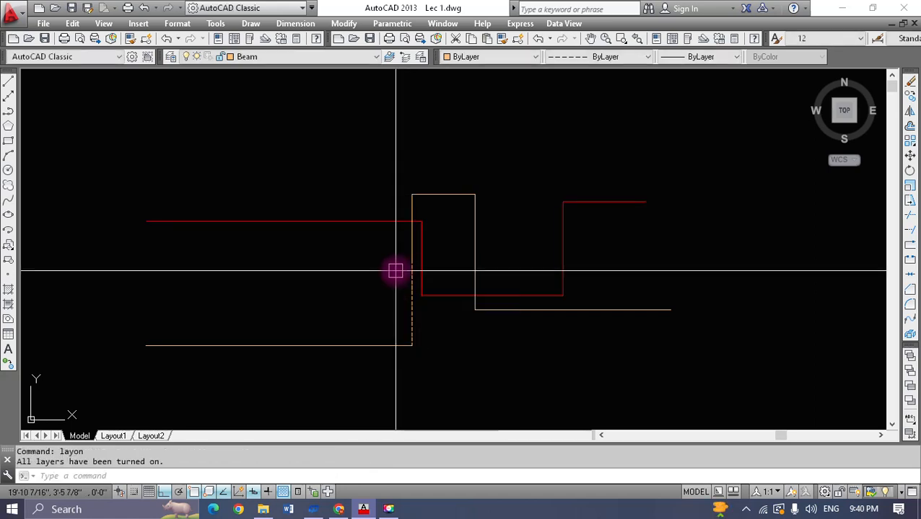
Make the Windows layer current and draw a chain of connected horizontal and vertical lines around and across the wall and beam lines
click(340, 58)
click(296, 103)
key(Escape)
key(Escape)
text(l)
key(Return)
click(261, 129)
click(262, 293)
click(120, 292)
click(119, 116)
click(497, 136)
click(567, 130)
click(534, 210)
click(371, 263)
key(Escape)
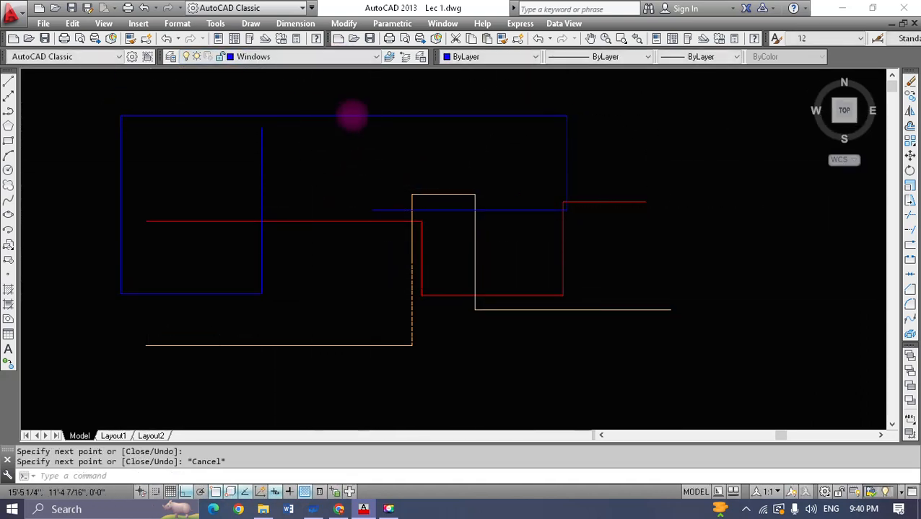
Try to freeze the Windows layer with LAYFRZ by picking its upper horizontal blue line
middle_drag(332, 199, 374, 238)
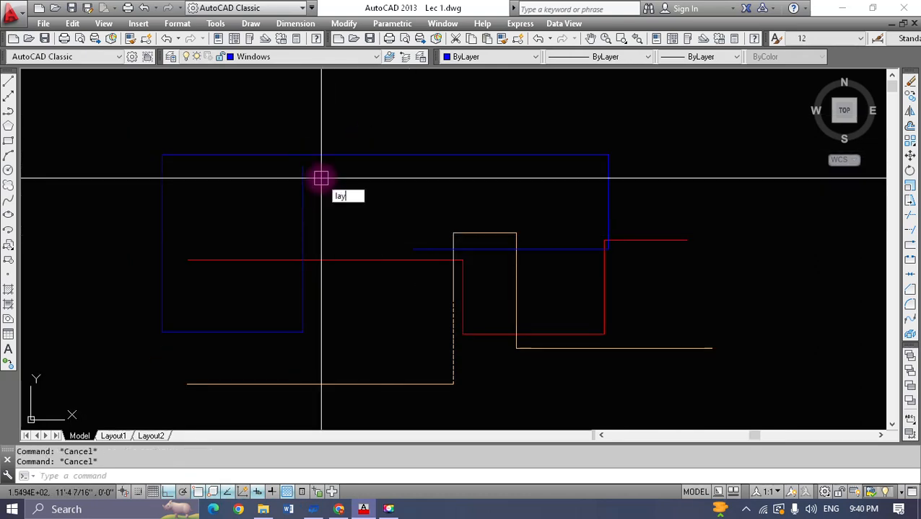
key(Return)
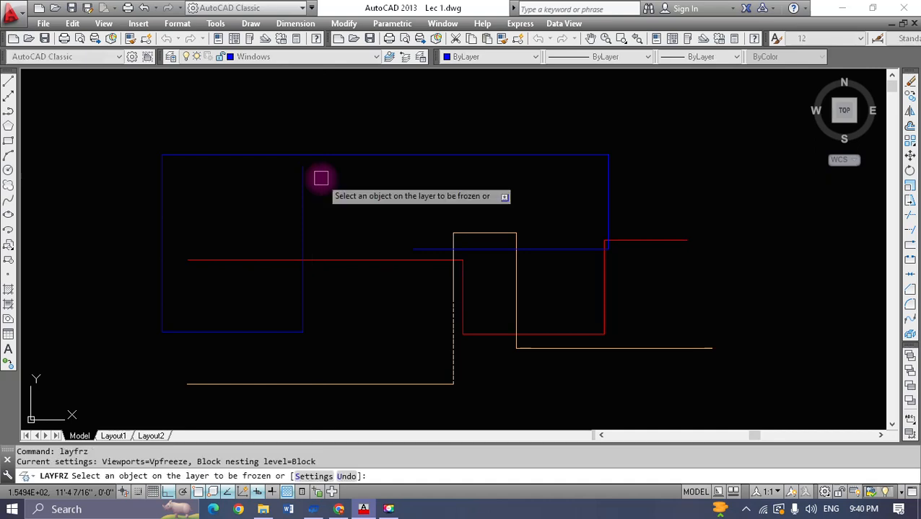
click(295, 155)
key(Return)
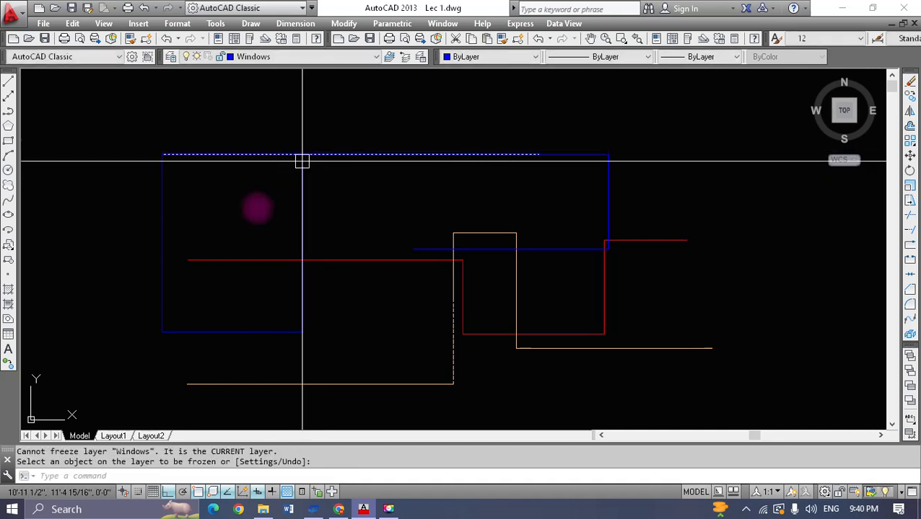
click(261, 155)
key(Escape)
key(Escape)
text(m)
key(Return)
click(366, 153)
key(Return)
click(357, 200)
key(Escape)
key(Escape)
key(Escape)
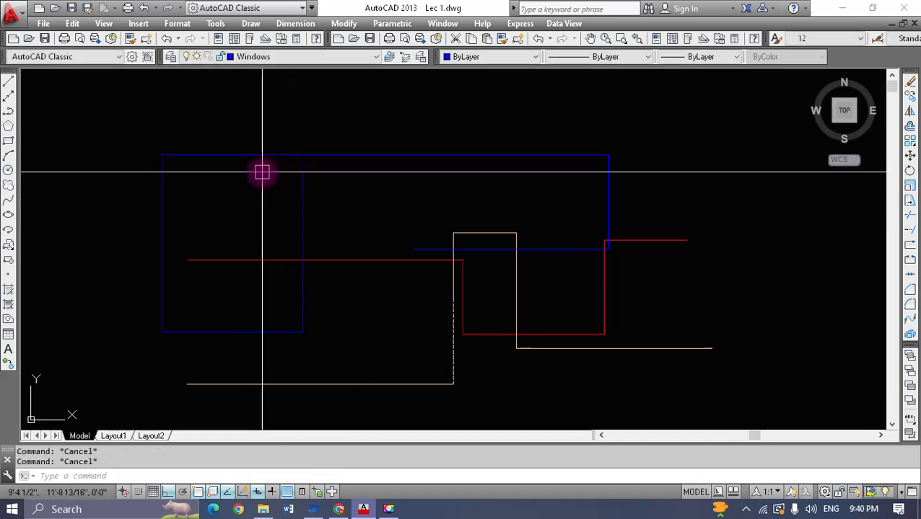
Isolate the Windows layer with LAYISO by picking its upper horizontal blue line
text(layi)
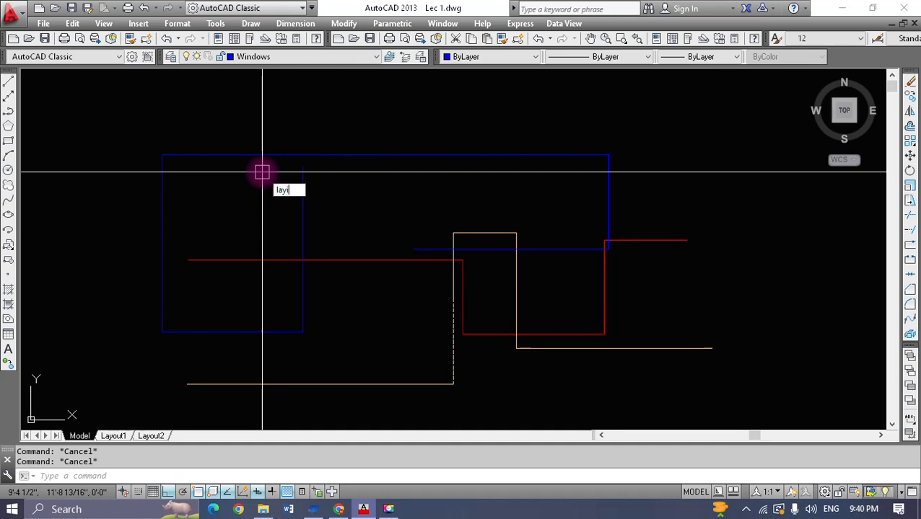
text(so)
key(Return)
click(265, 154)
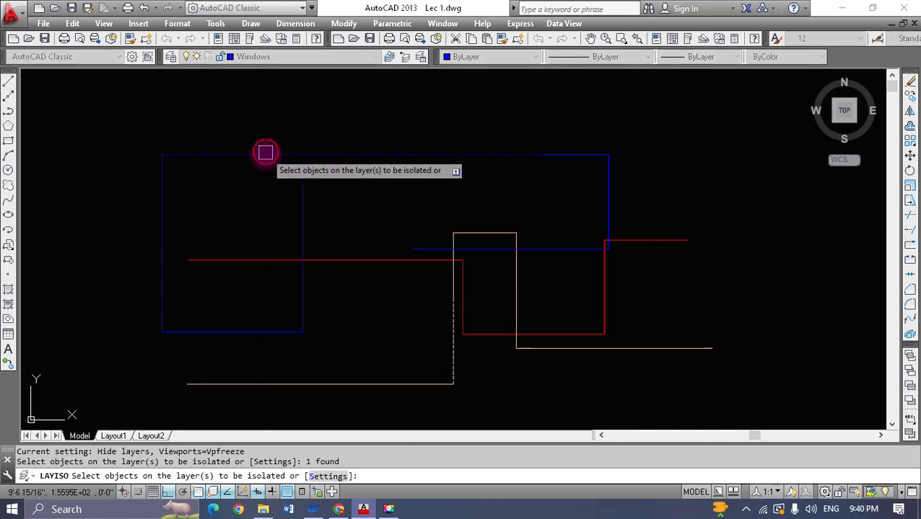
key(Return)
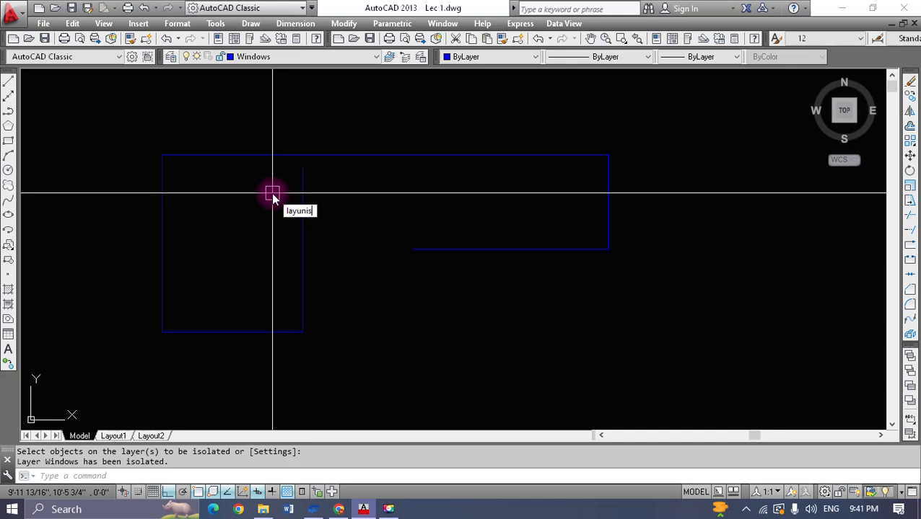
Restore the layers hidden by the Windows layer isolation with LAYUNISO
text(layuniso)
key(Return)
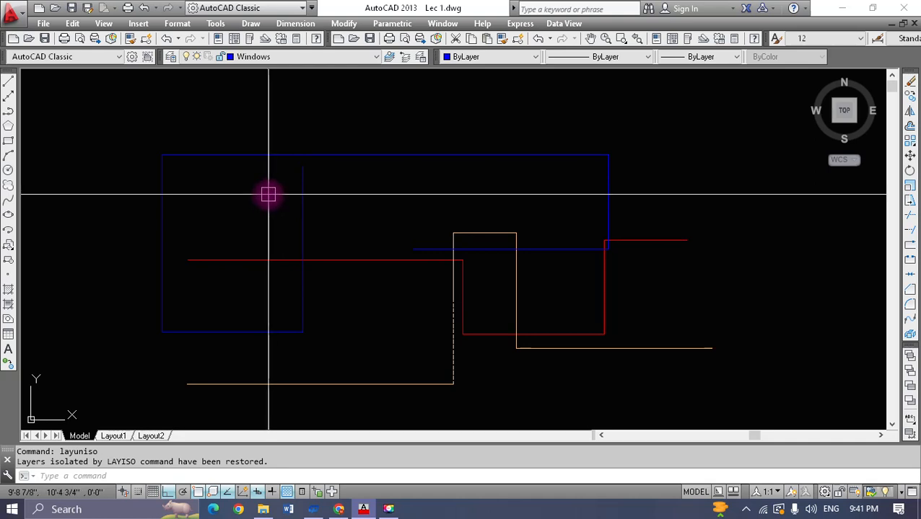
mouse_move(376, 251)
middle_down()
mouse_move(304, 199)
mouse_move(394, 232)
middle_up()
key(Escape)
key(Escape)
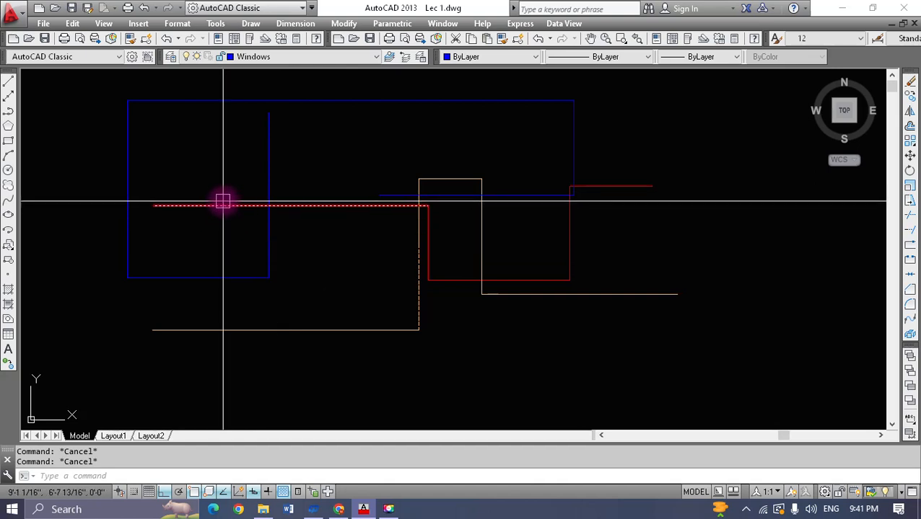
Isolate the wall layer with LAYISO by picking its long horizontal red line
mouse_move(223, 202)
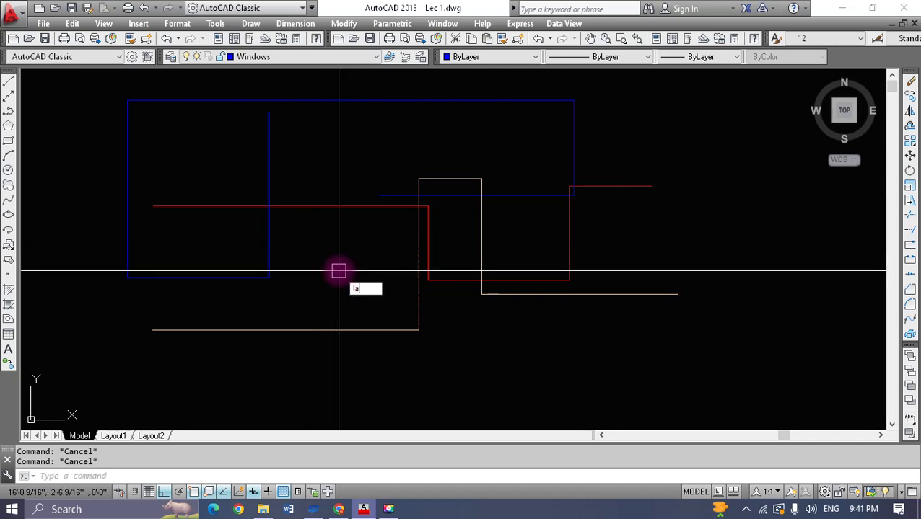
key(Return)
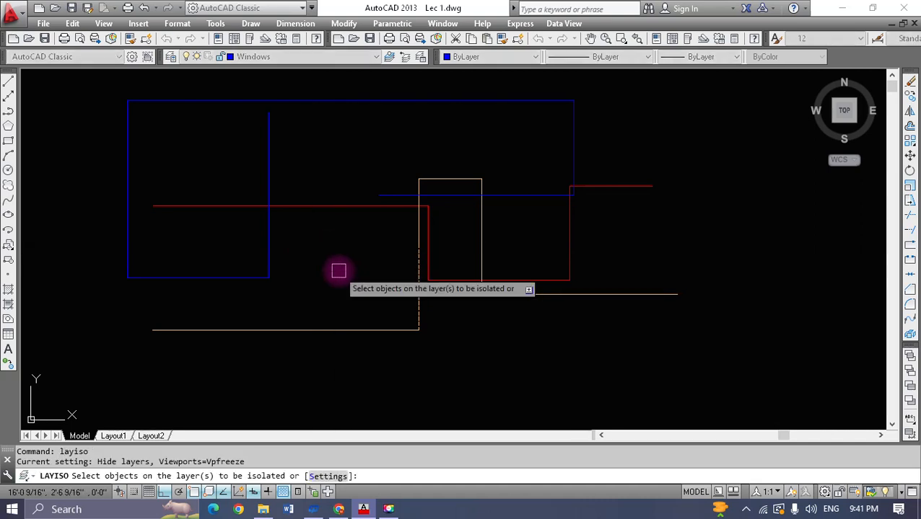
click(351, 207)
key(Return)
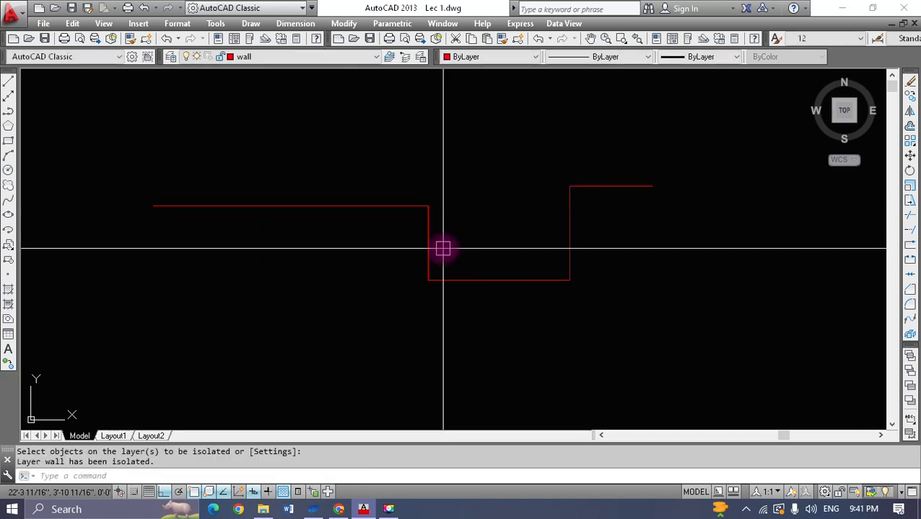
key(Escape)
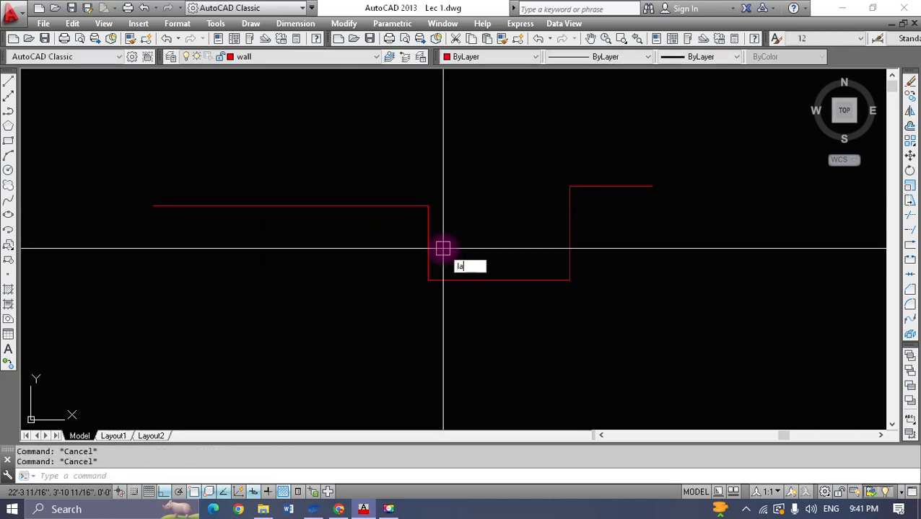
Turn on layers 0, Beam, wall and Windows in the Layer Properties Manager
key(Return)
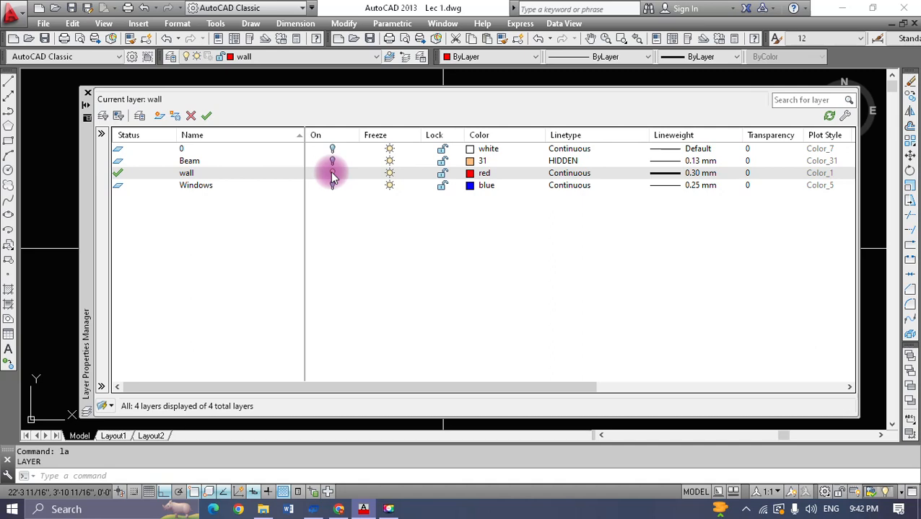
drag(86, 175, 200, 135)
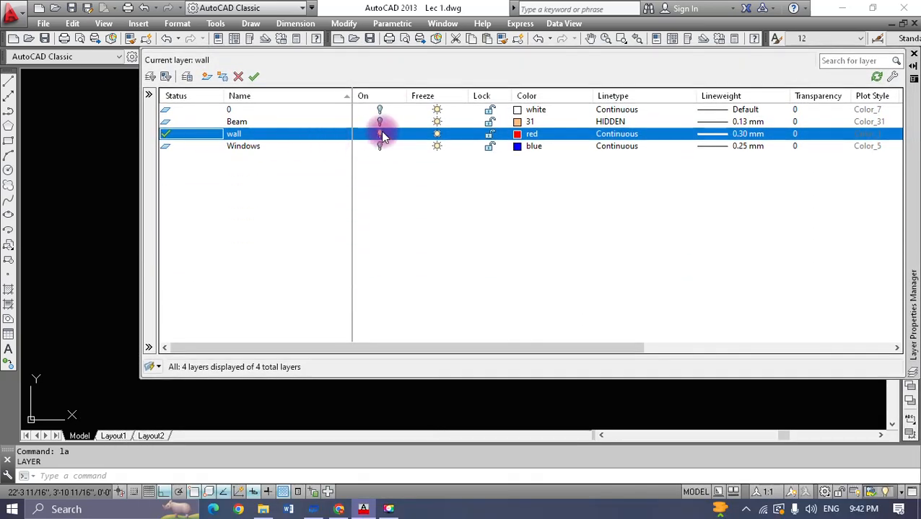
click(380, 123)
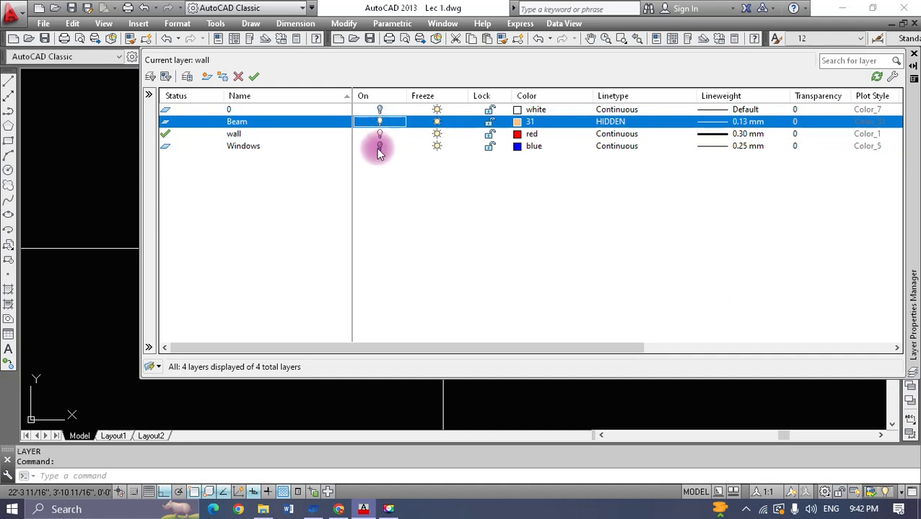
key(ctrl+a)
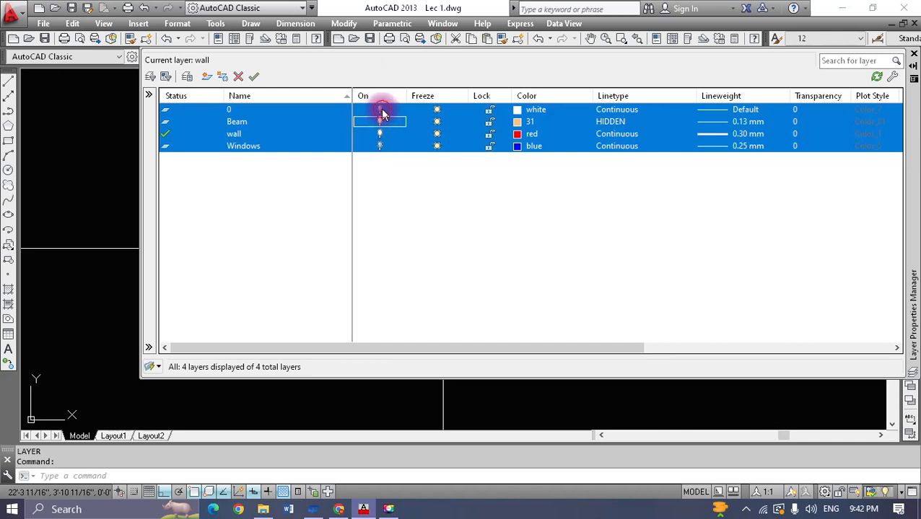
click(381, 112)
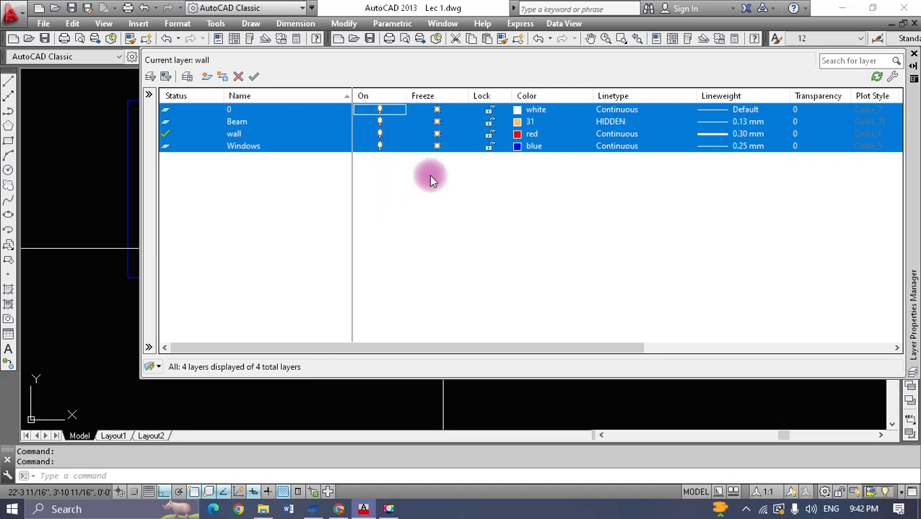
Freeze every layer except the current wall layer, and close the Layer Properties Manager
click(437, 114)
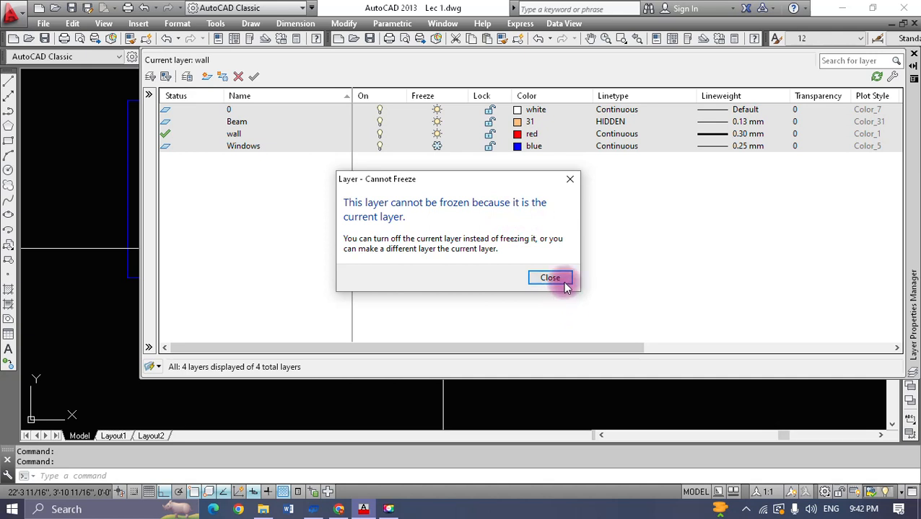
click(563, 283)
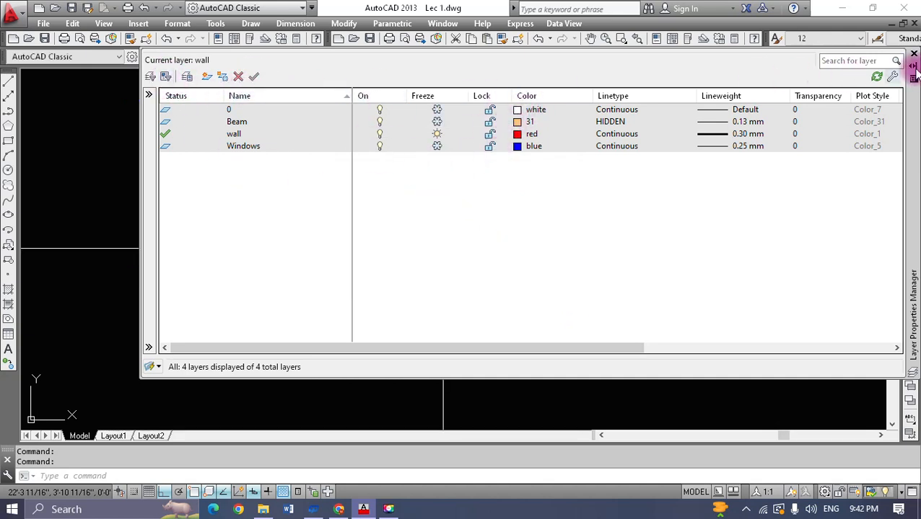
scroll(343, 271, down, 2)
middle_drag(343, 271, 214, 246)
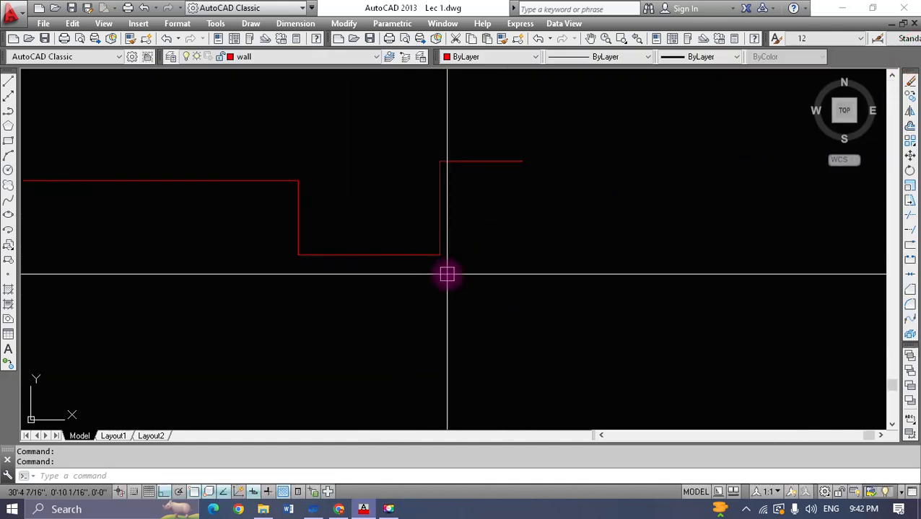
Thaw the Beam layer in the Layer Properties Manager and make it the current layer
text(la)
key(Return)
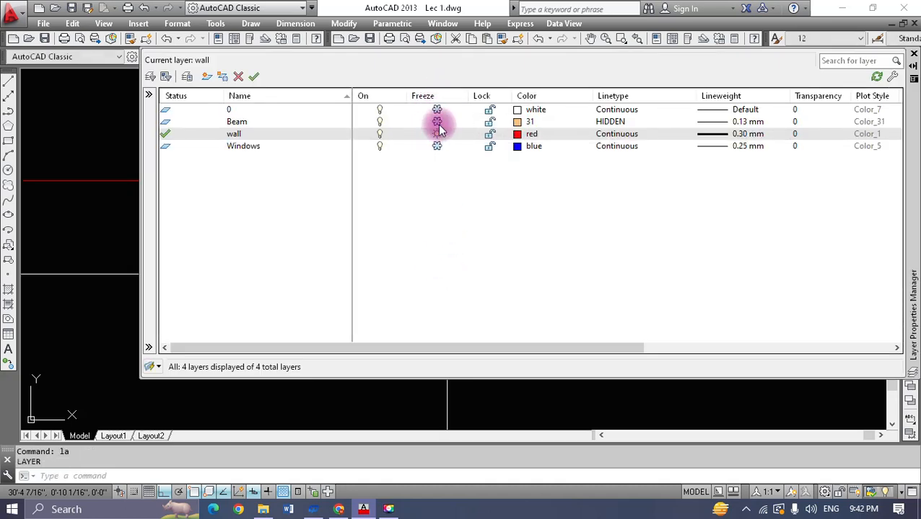
click(437, 123)
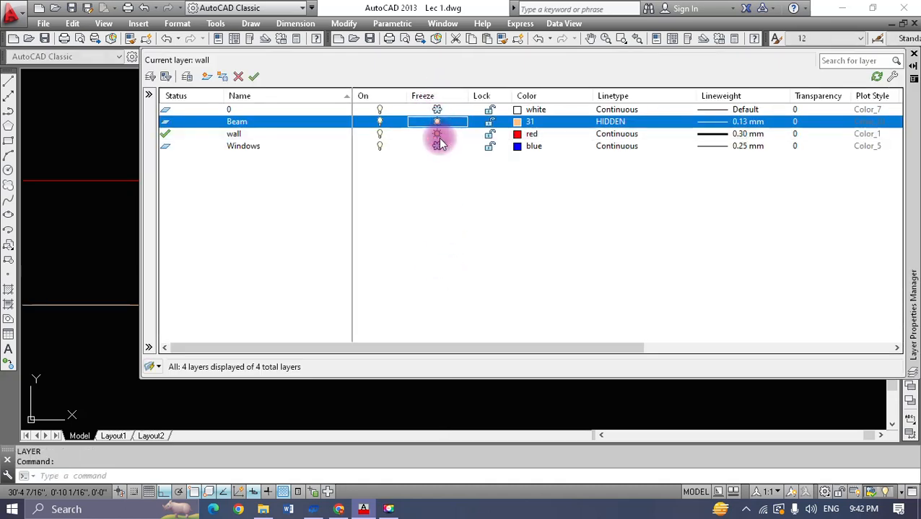
click(254, 76)
click(914, 54)
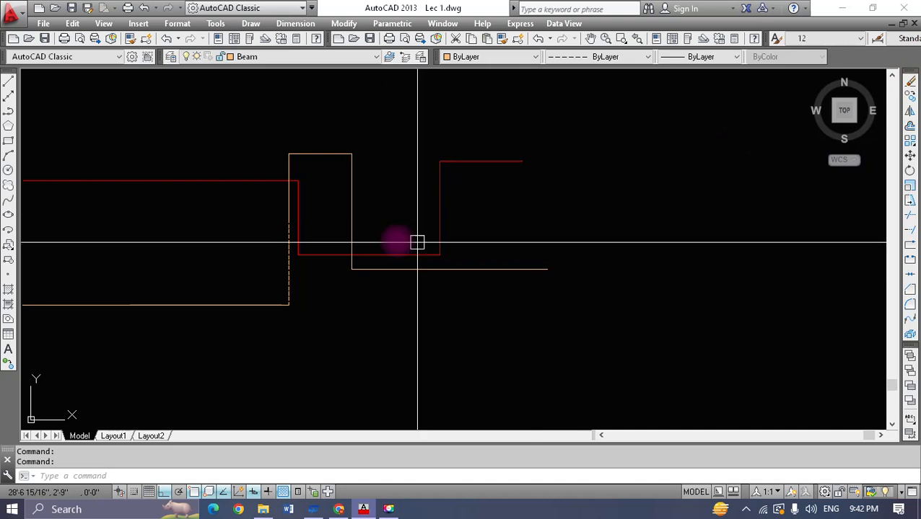
Thaw all remaining frozen layers together in the Layer Properties Manager and close it
text(la)
key(Return)
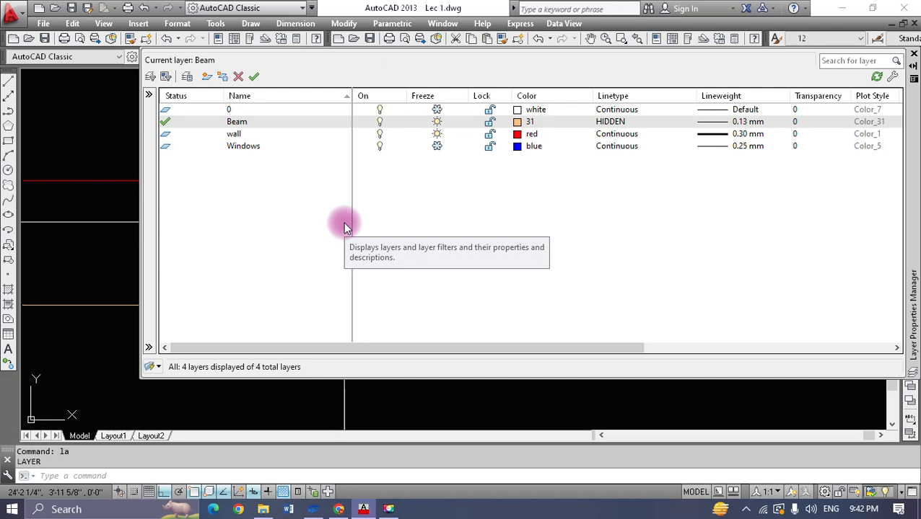
key(ctrl+a)
key(Escape)
key(Escape)
double_click(237, 123)
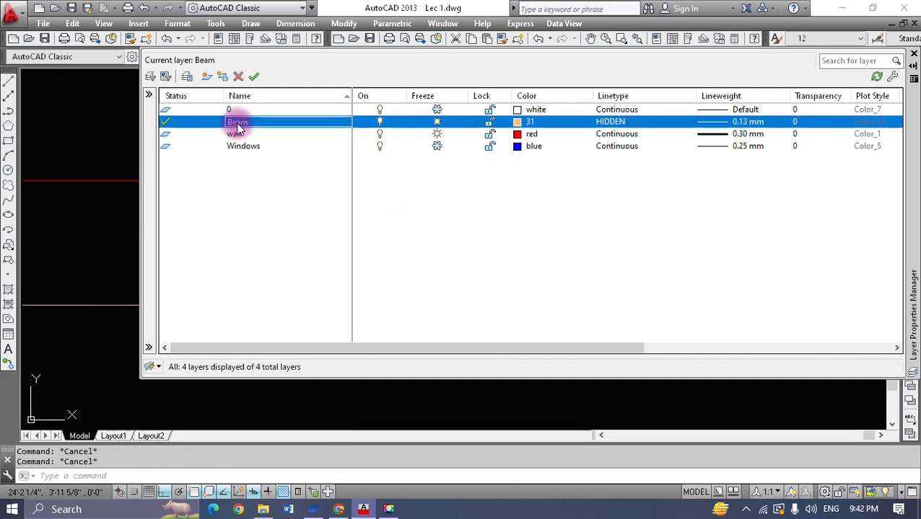
key(ctrl+a)
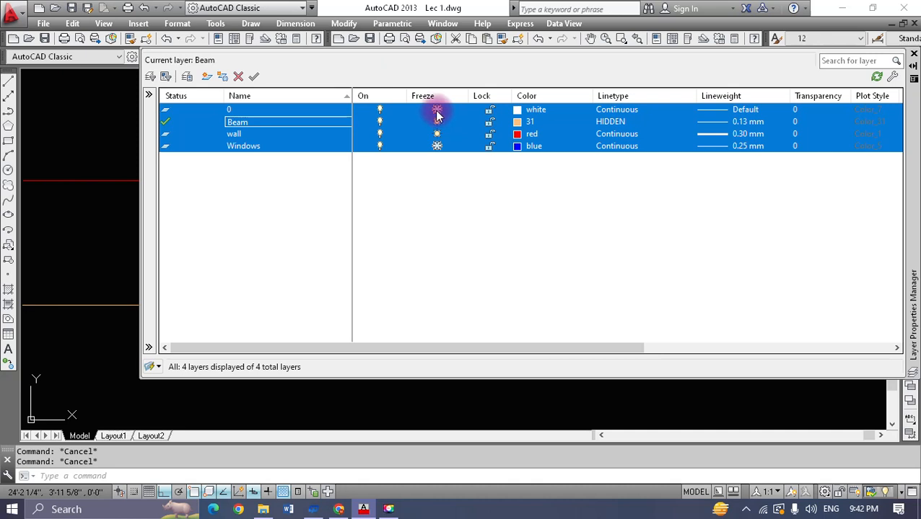
click(913, 54)
Center the wall, window and beam lines in the drawing area and save the drawing
middle_drag(403, 208, 507, 209)
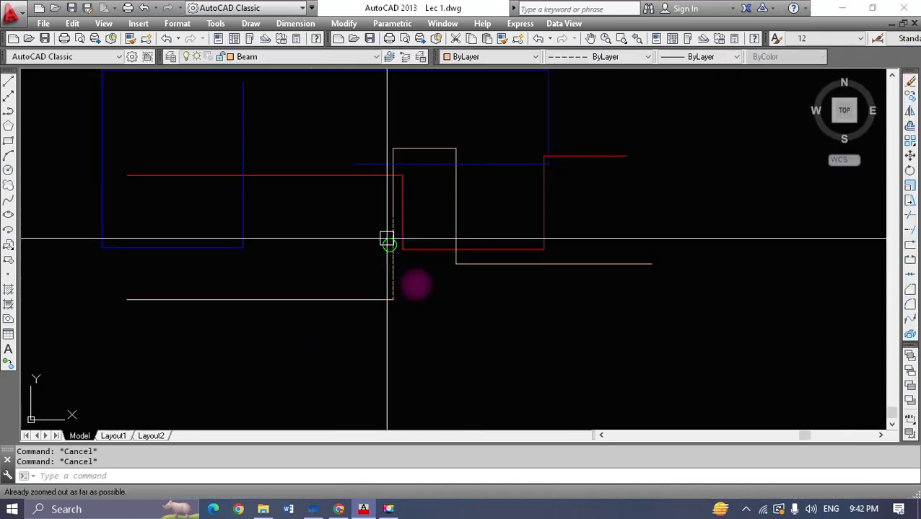
middle_drag(387, 240, 466, 319)
key(ctrl+s)
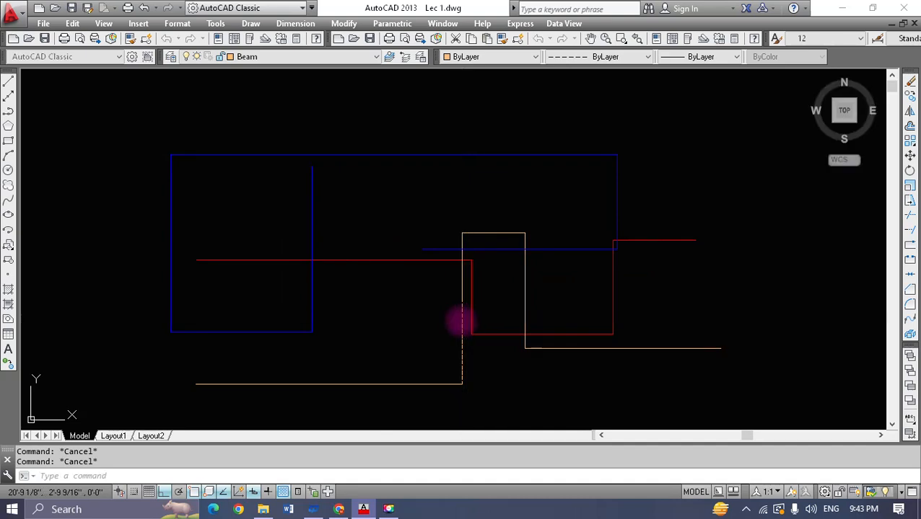